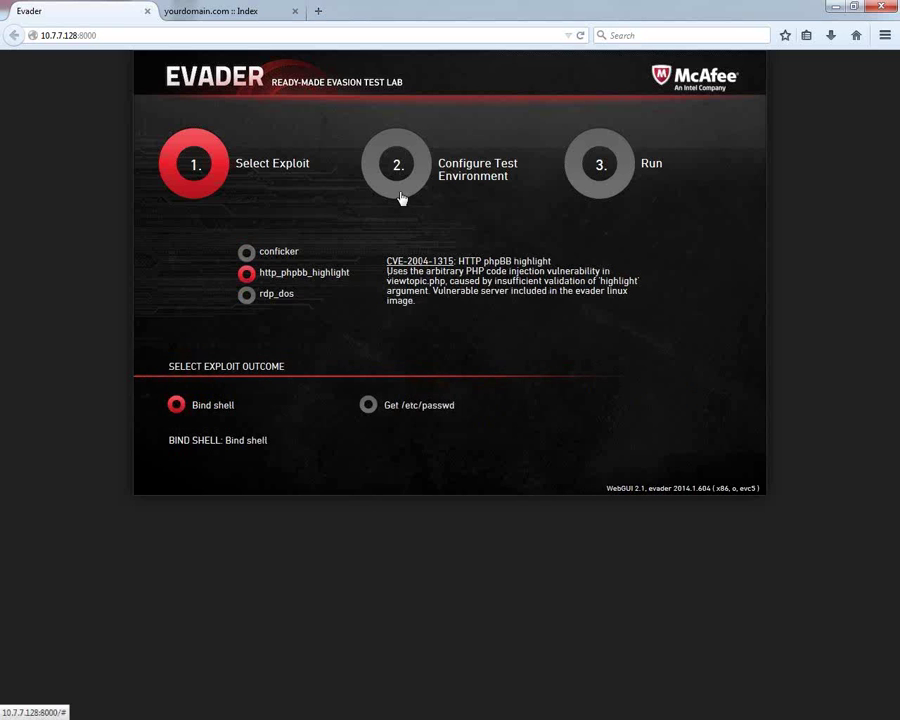
# Configure the test environment with Intrusion Prevention System Layer 2 as device under test, Evader IP 10.7.7.150 and target IP 10.7.7.129.
pyautogui.click(398, 190)
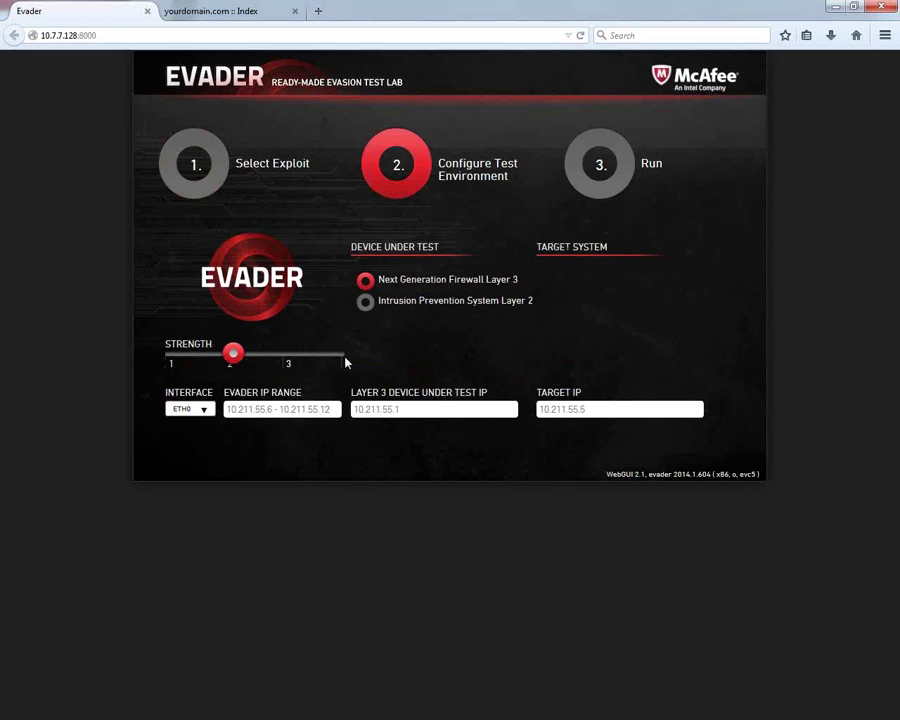
pyautogui.click(365, 302)
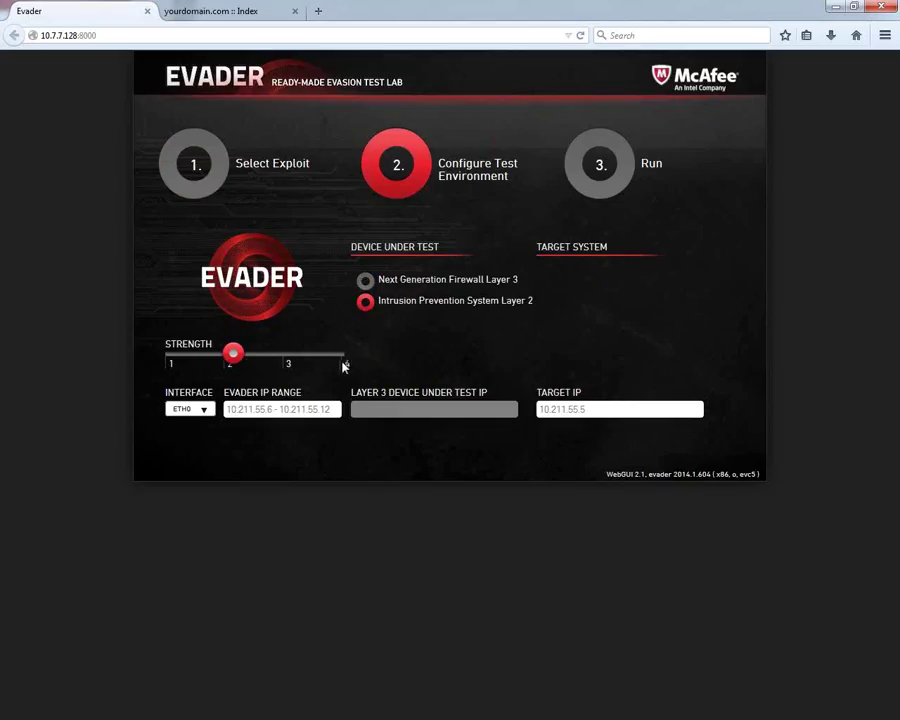
pyautogui.click(283, 410)
pyautogui.write('10.7.7.150')
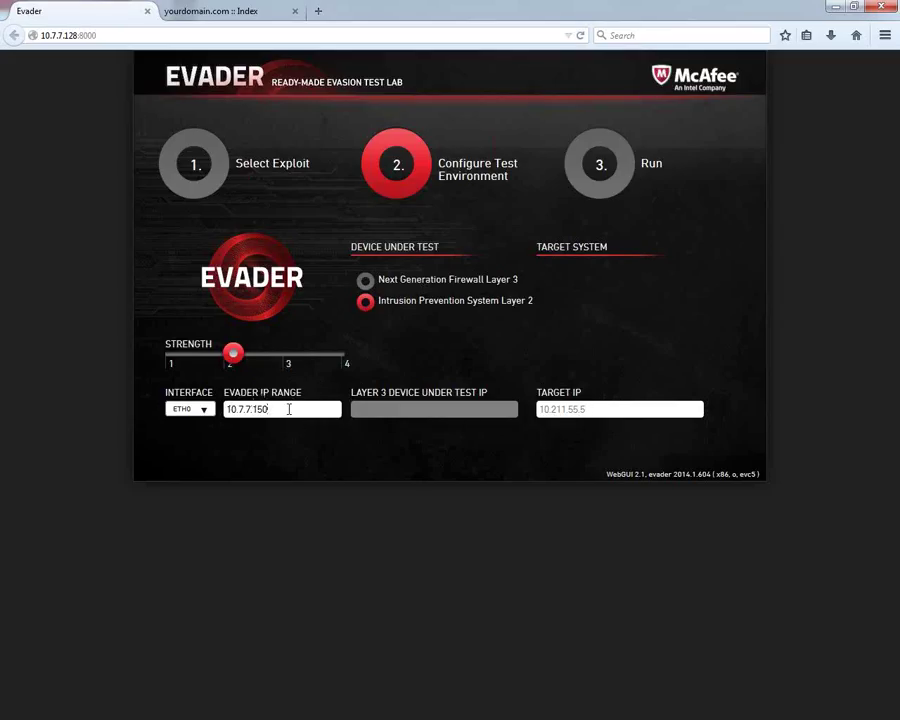
pyautogui.write('.')
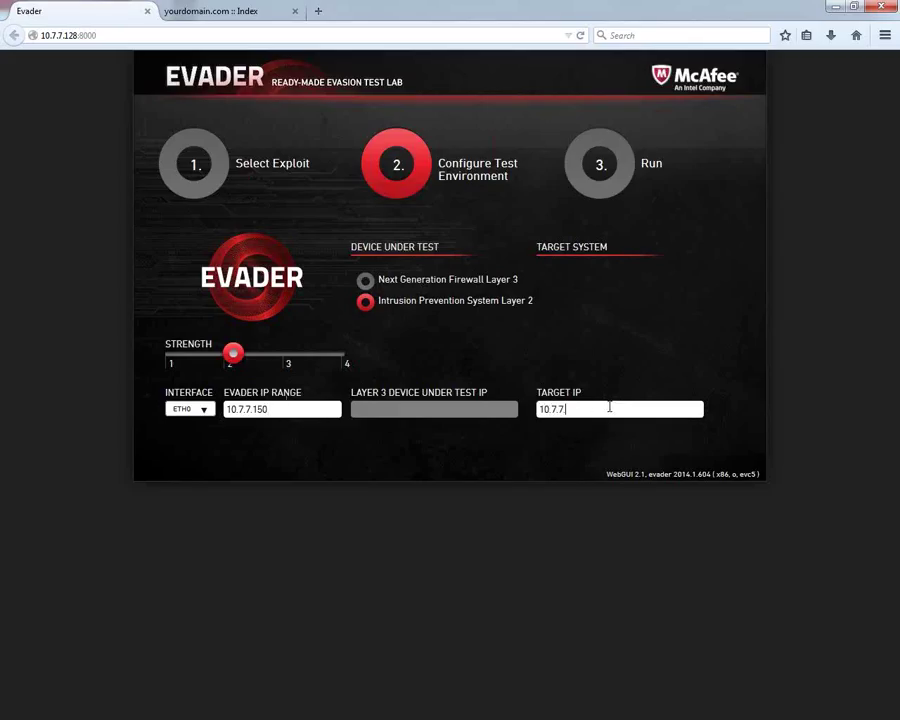
pyautogui.write('9')
# Set the run to manual evasions and execute the attack with no evasions selected.
pyautogui.click(628, 187)
pyautogui.click(292, 232)
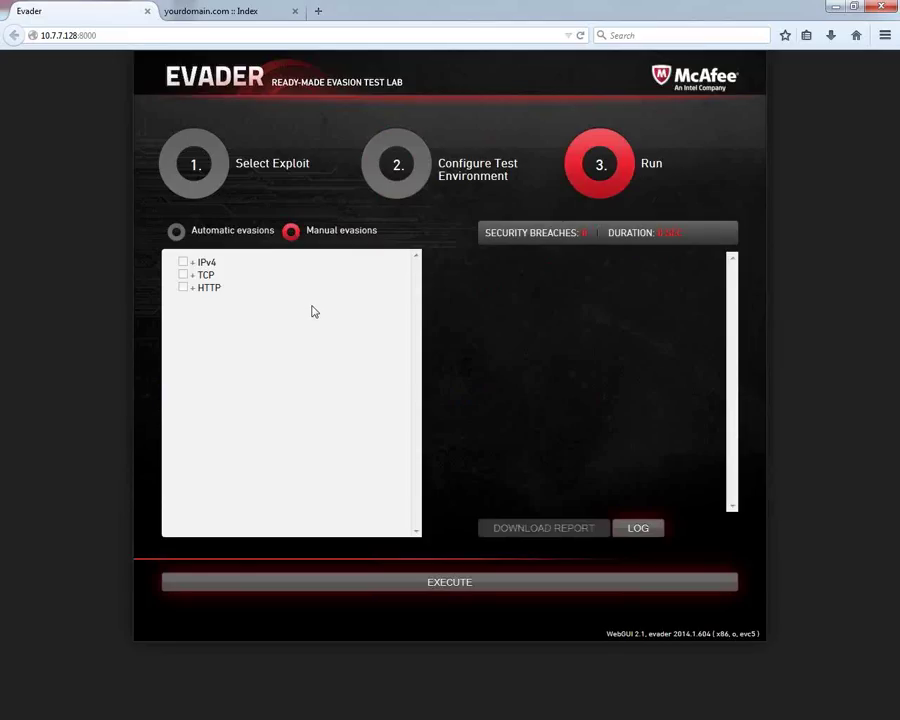
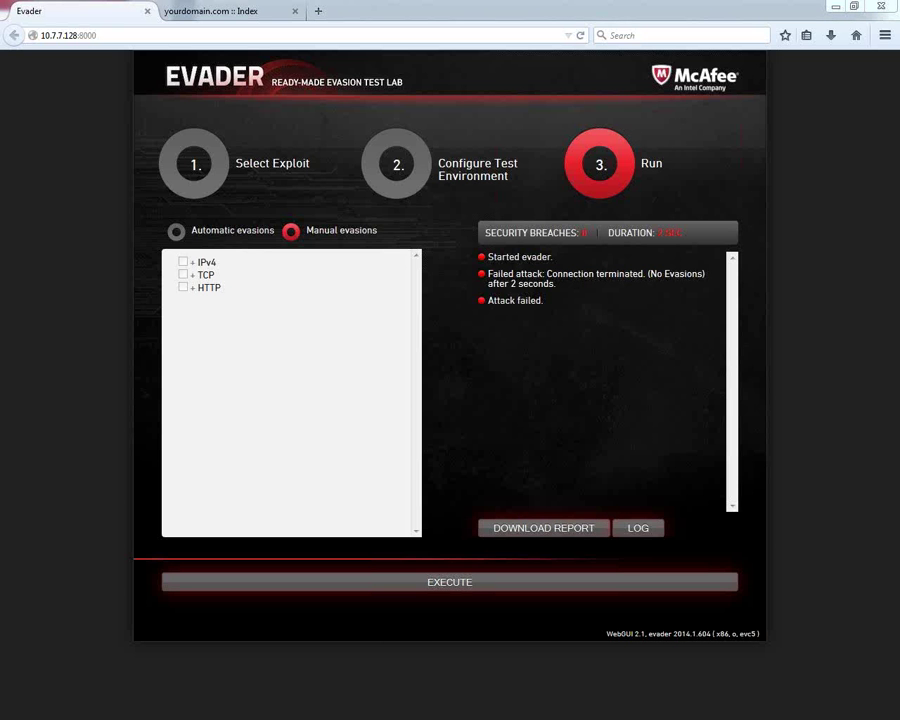
# Switch to Security Management Center, follow the Security Engine's current events, and jump to the most recent log entries from the attacks.
pyautogui.moveTo(10, 5); pyautogui.dragTo(435, 0)
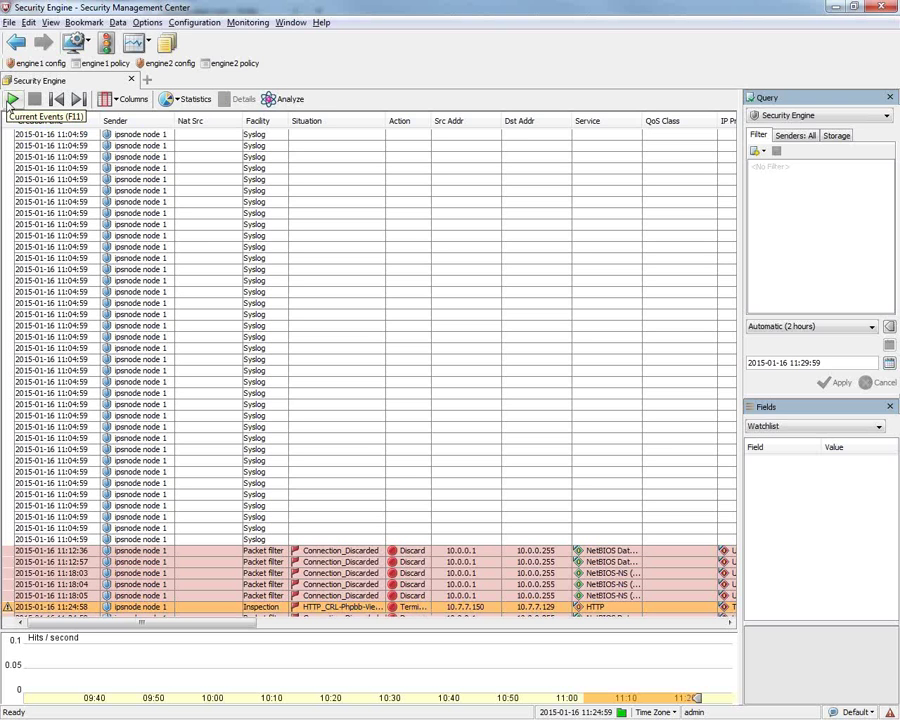
pyautogui.click(12, 99)
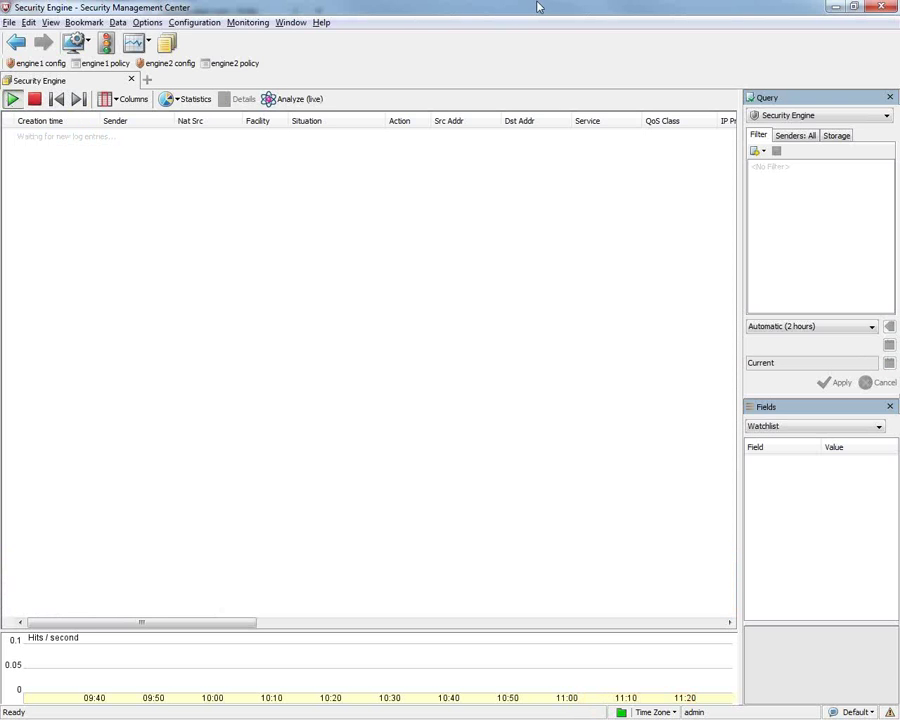
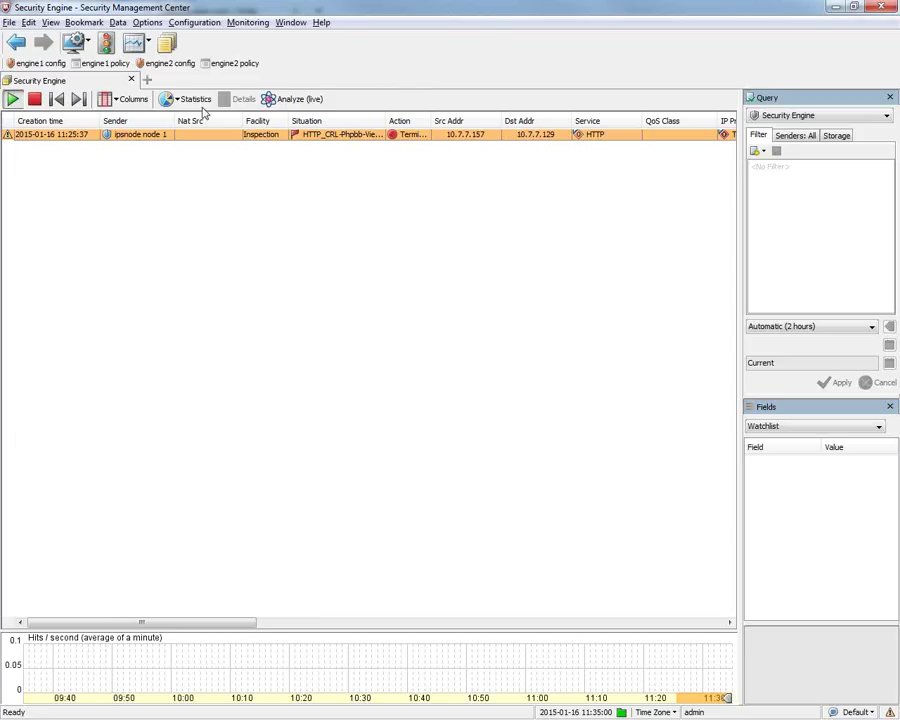
pyautogui.click(79, 99)
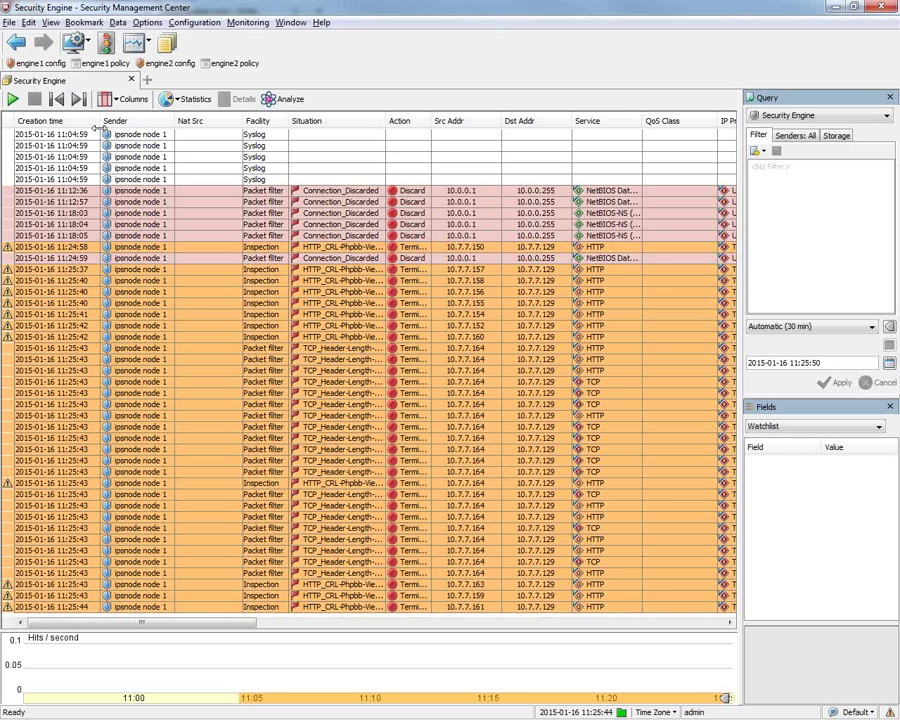
pyautogui.click(78, 99)
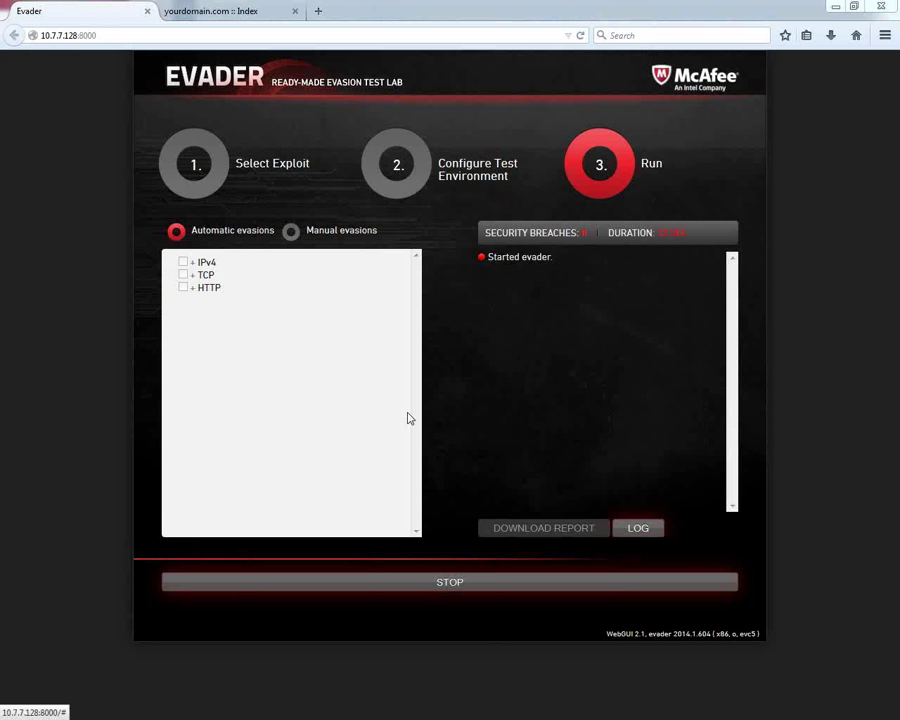
# Switch back to Evader and stop the running automatic evasions attack.
pyautogui.click(428, 589)
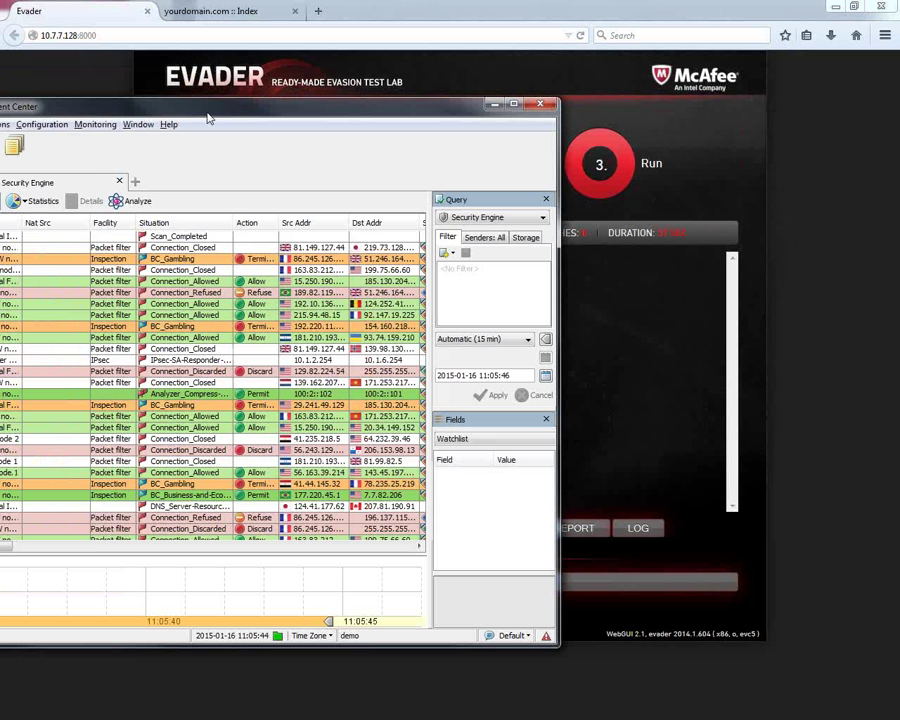
# Maximize the demo Security Management Center log window and widen the Sender column until full node names fit.
pyautogui.doubleClick(208, 112)
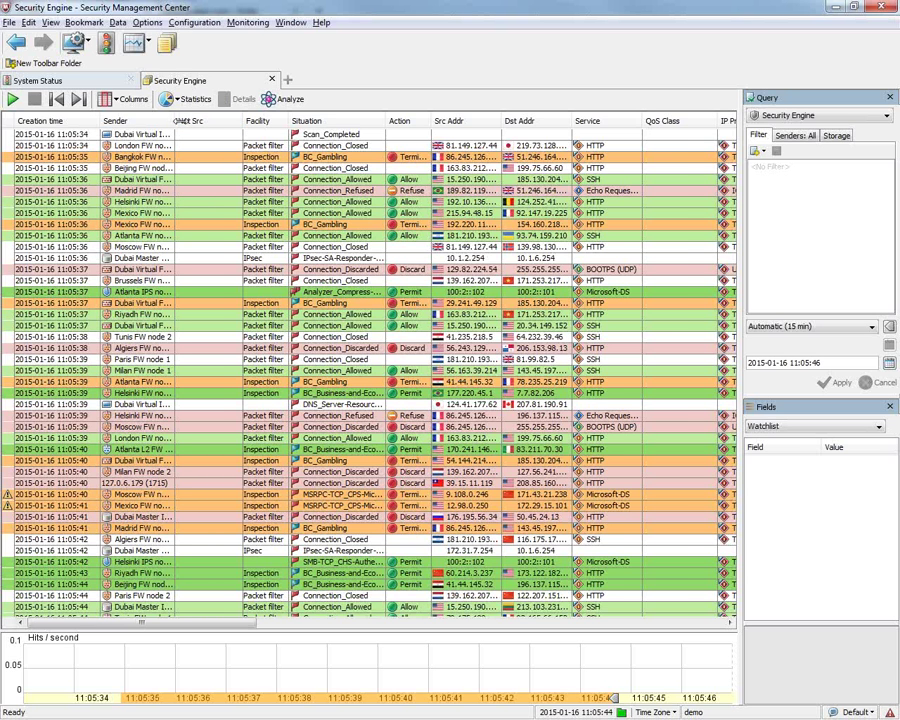
pyautogui.moveTo(176, 120); pyautogui.dragTo(210, 121)
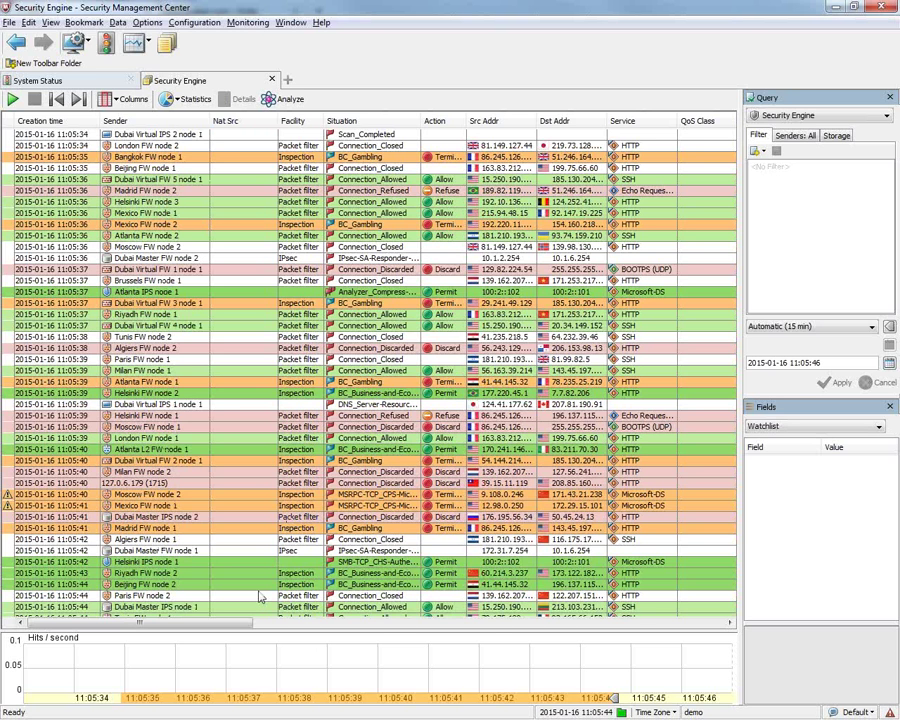
# Examine the actions available for the allowed Dropbox log entry from 215.94.48.15, including the rule creation options.
pyautogui.moveTo(228, 629); pyautogui.dragTo(358, 632)
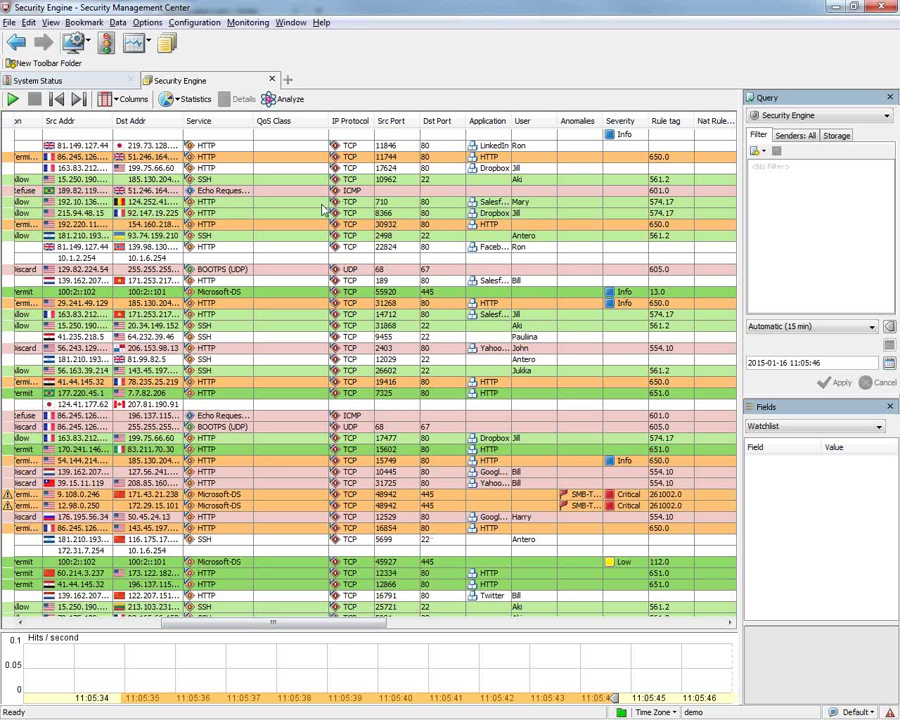
pyautogui.click(290, 213)
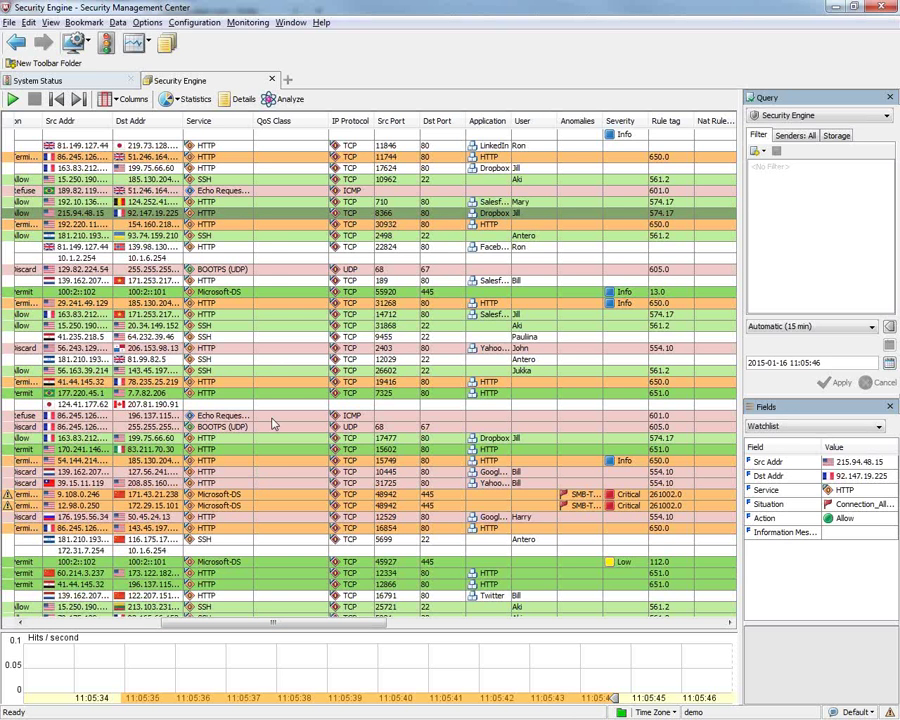
pyautogui.rightClick(264, 219)
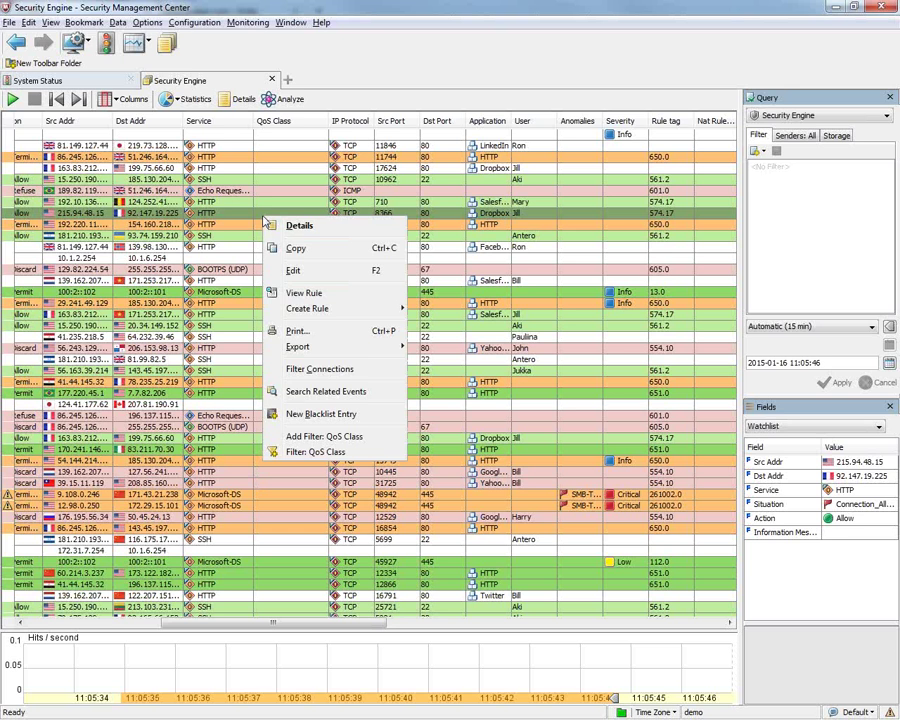
pyautogui.moveTo(378, 313)
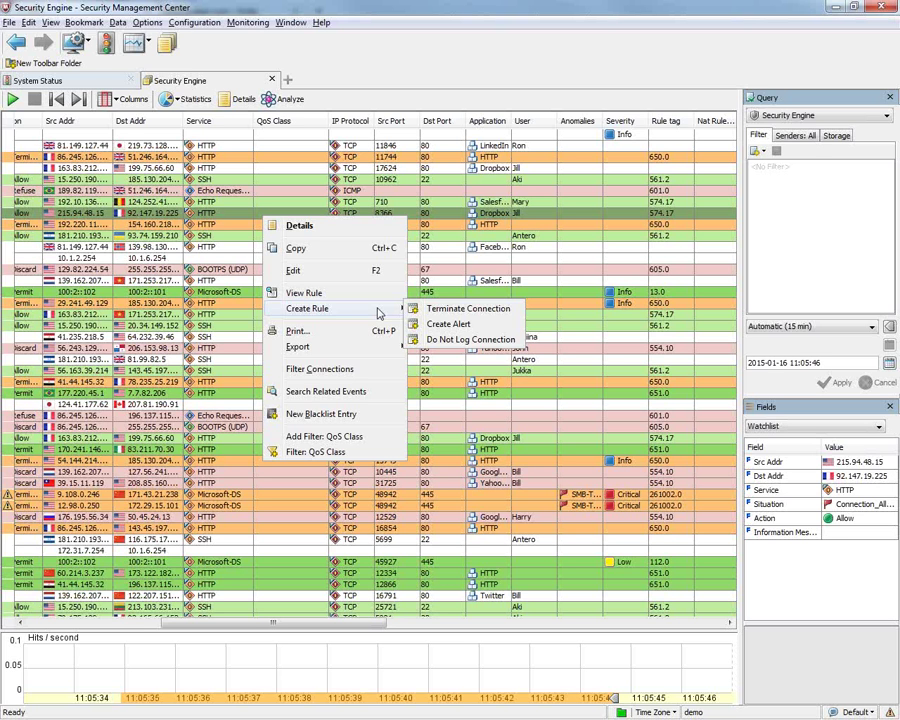
pyautogui.rightClick(233, 209)
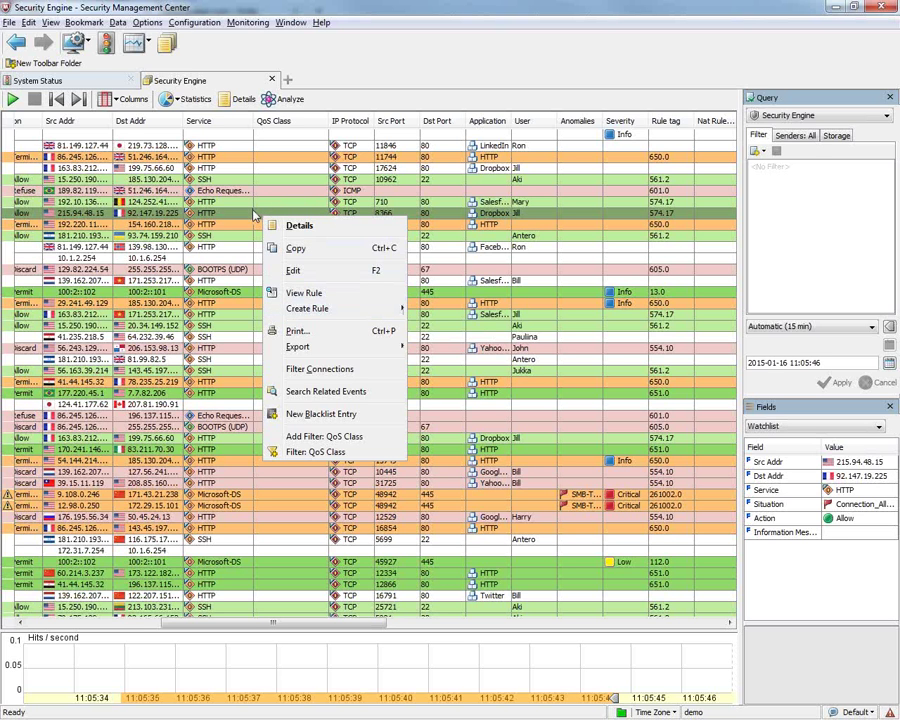
pyautogui.press('Escape')
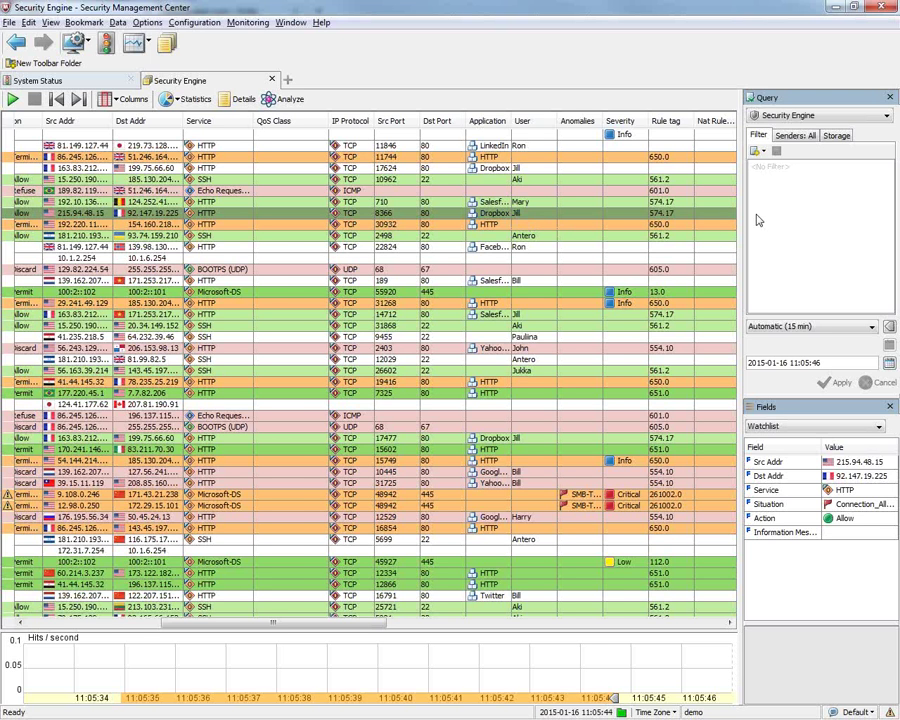
# Filter the log by the user of the selected Dropbox entry.
pyautogui.moveTo(758, 220); pyautogui.dragTo(806, 222)
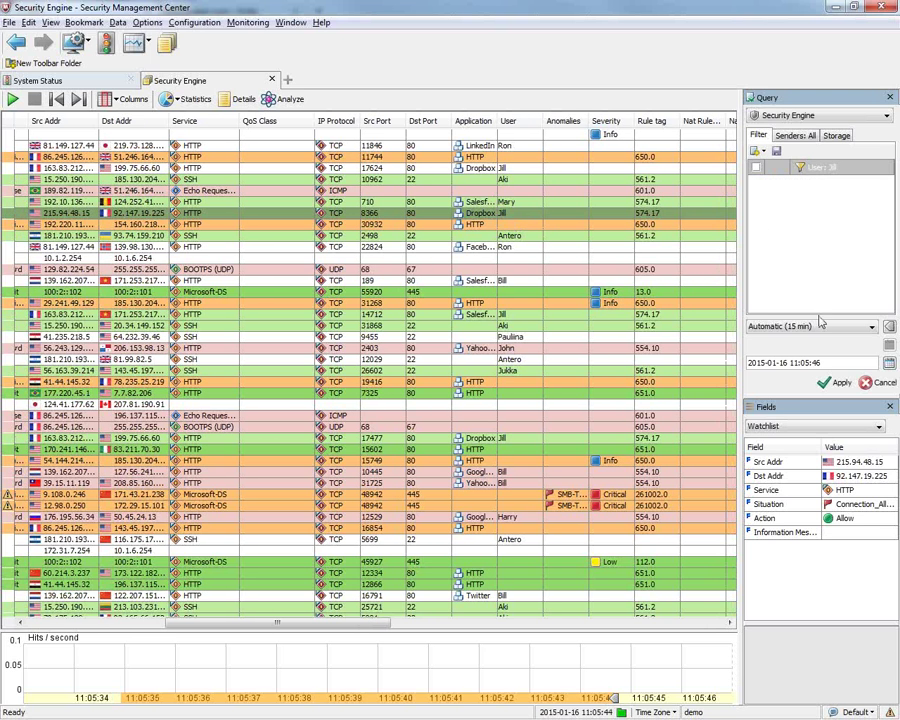
pyautogui.click(838, 382)
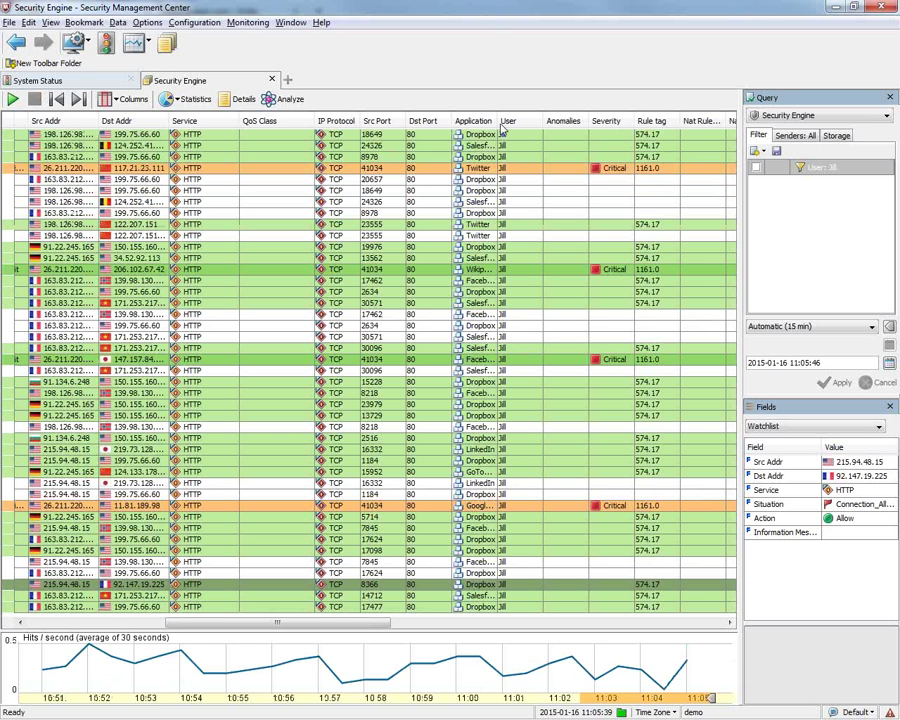
# Widen the Application column and add the Facebook application as a second log filter.
pyautogui.moveTo(501, 114); pyautogui.dragTo(541, 117)
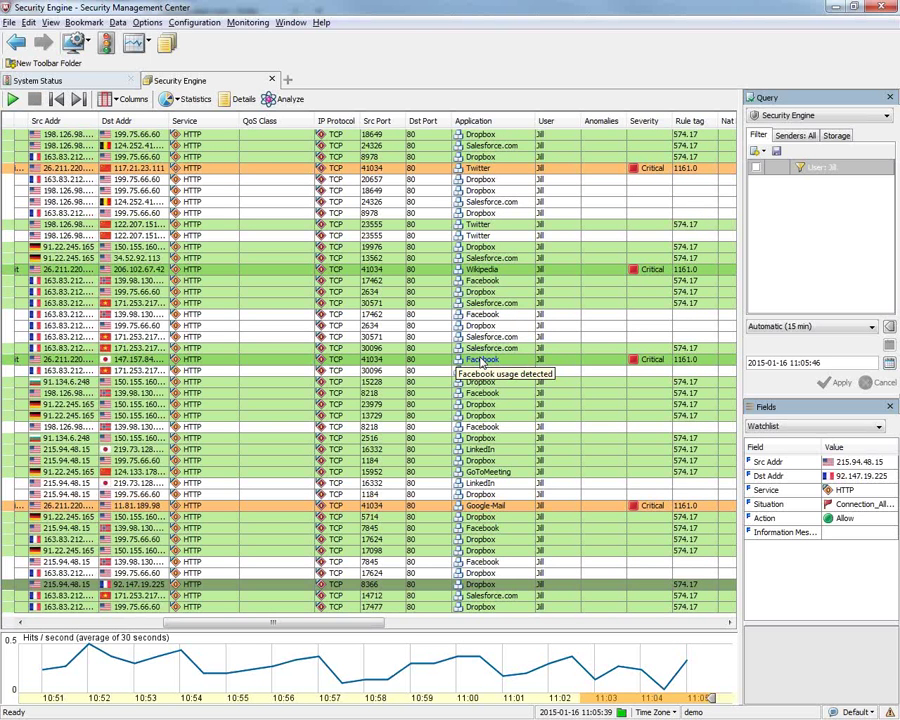
pyautogui.moveTo(481, 362); pyautogui.dragTo(800, 182)
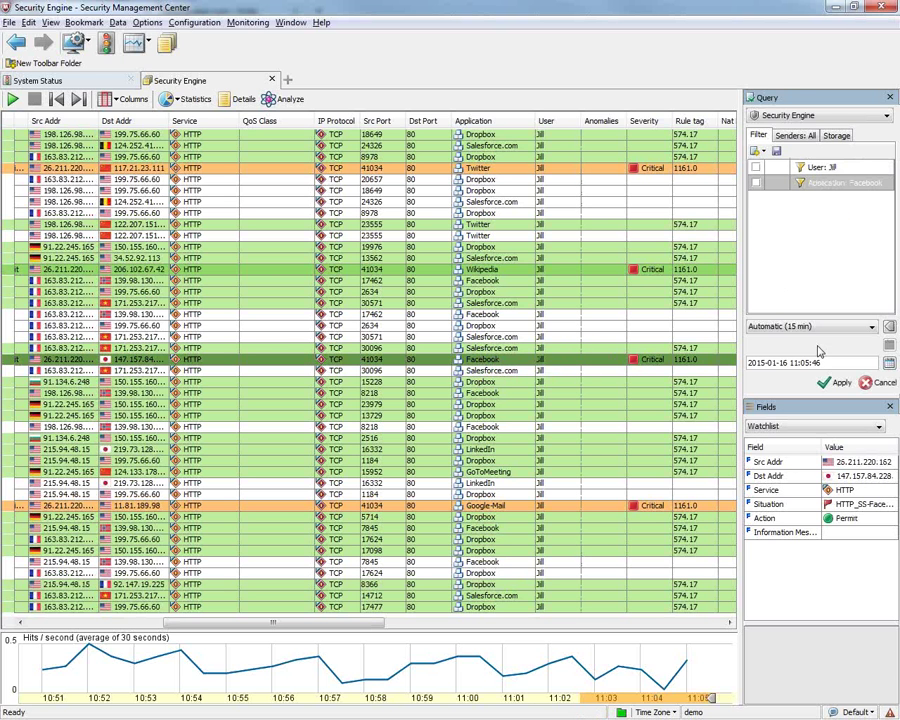
pyautogui.click(824, 388)
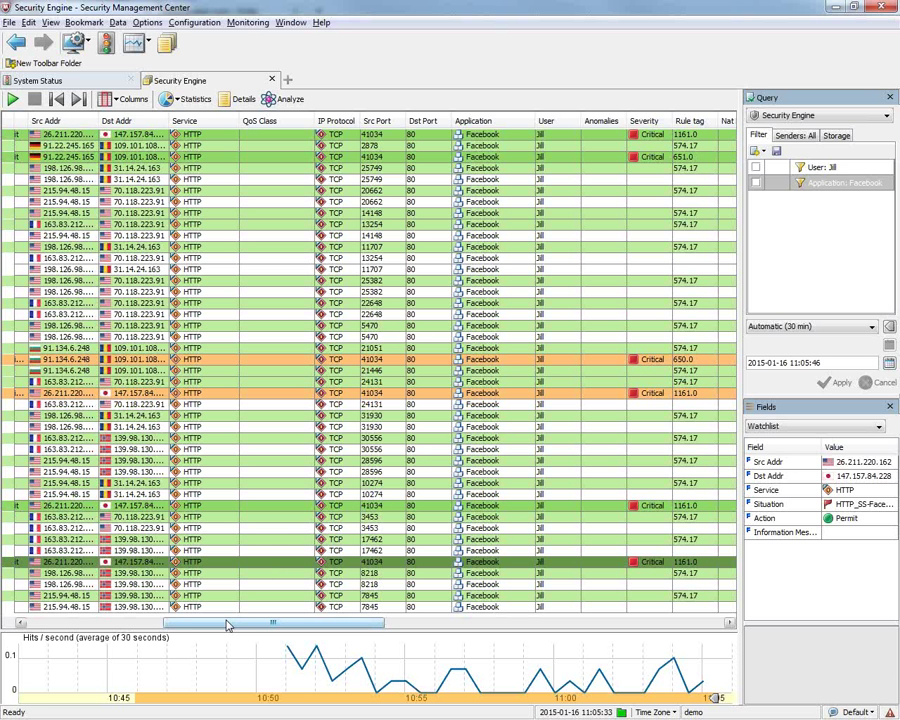
# Clear the user and application filters from the query and apply the unfiltered query.
pyautogui.moveTo(227, 625); pyautogui.dragTo(70, 627)
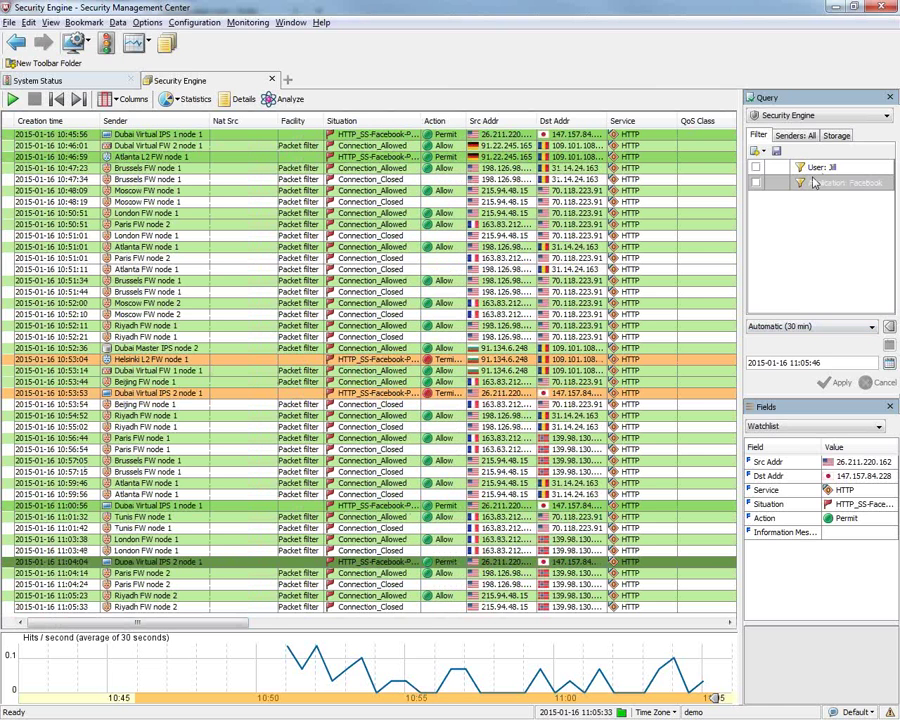
pyautogui.click(806, 184)
pyautogui.rightClick(807, 186)
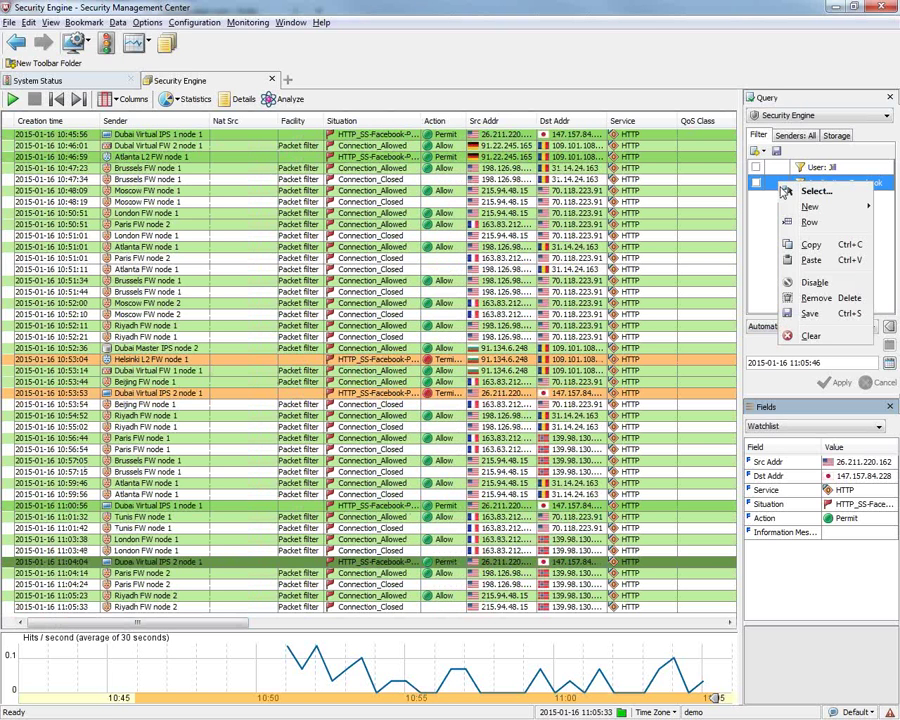
pyautogui.click(808, 336)
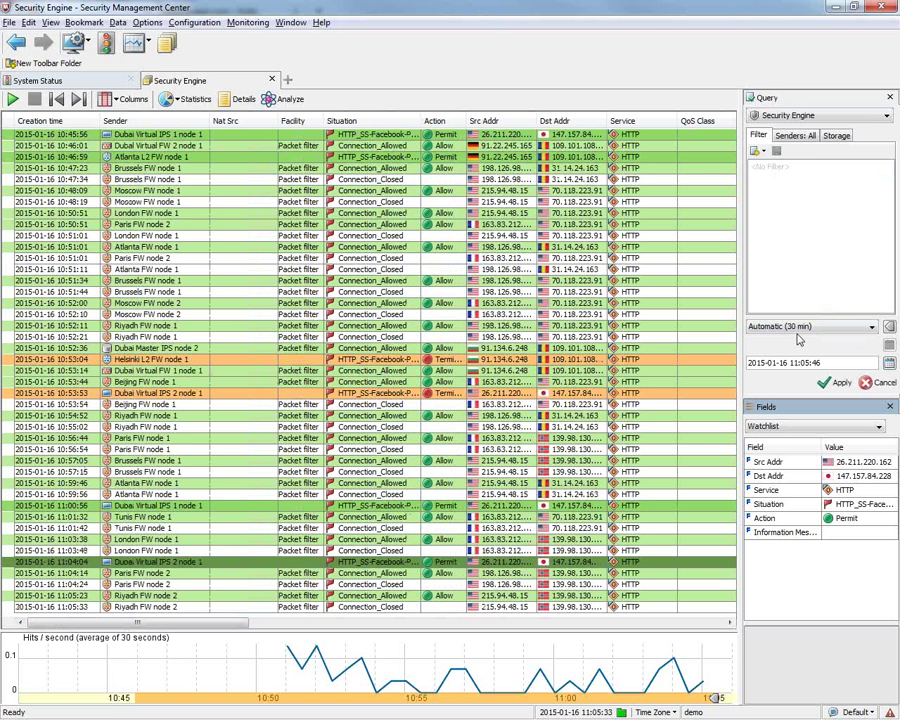
pyautogui.click(838, 383)
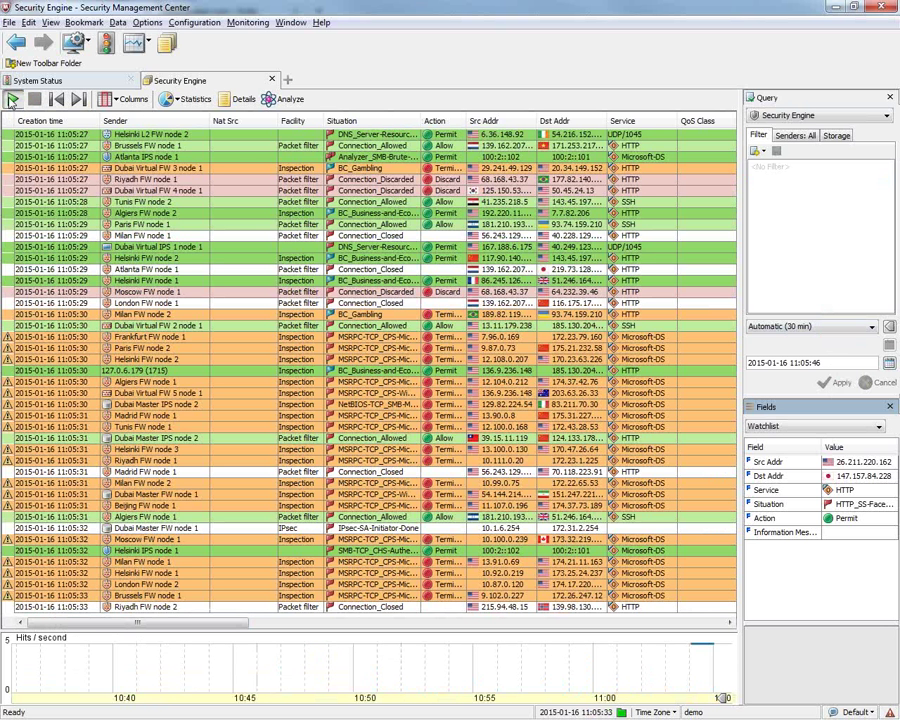
# Show current events, open them in live log analysis, and chart the Top Applications statistics.
pyautogui.click(12, 99)
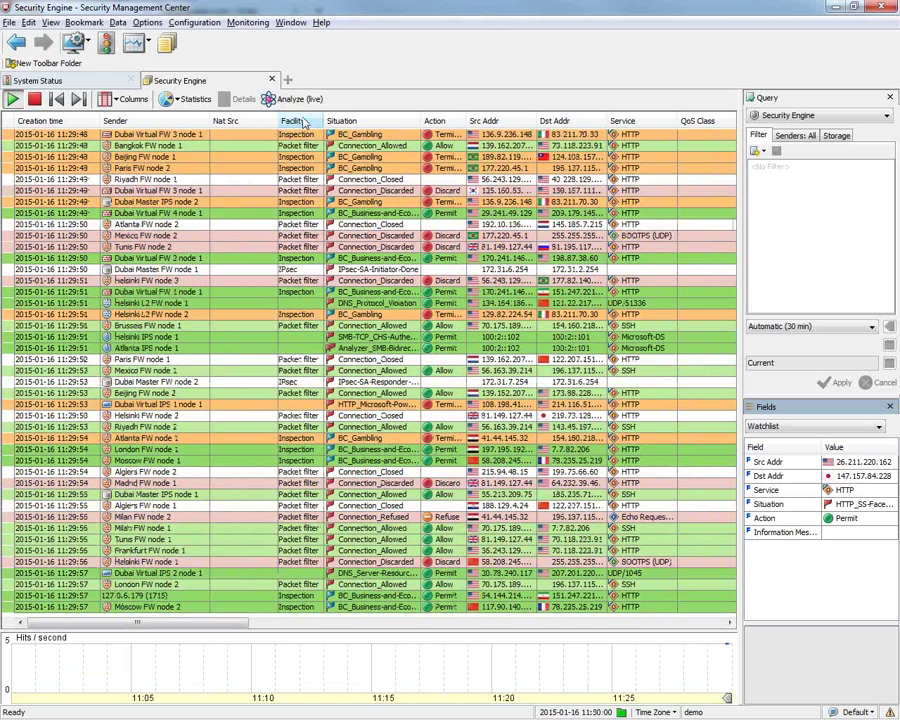
pyautogui.click(300, 99)
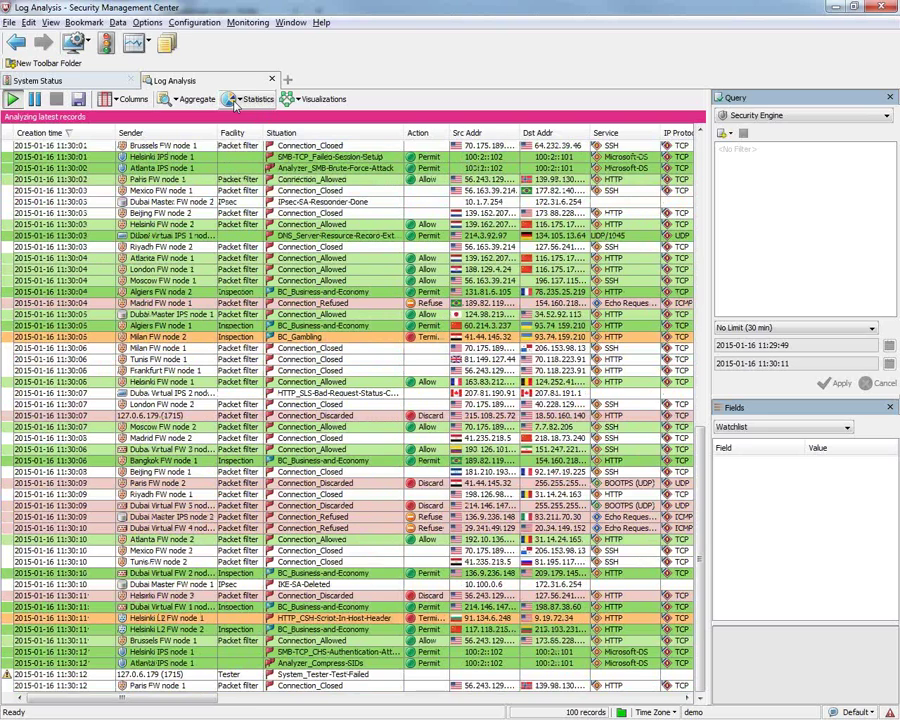
pyautogui.click(229, 100)
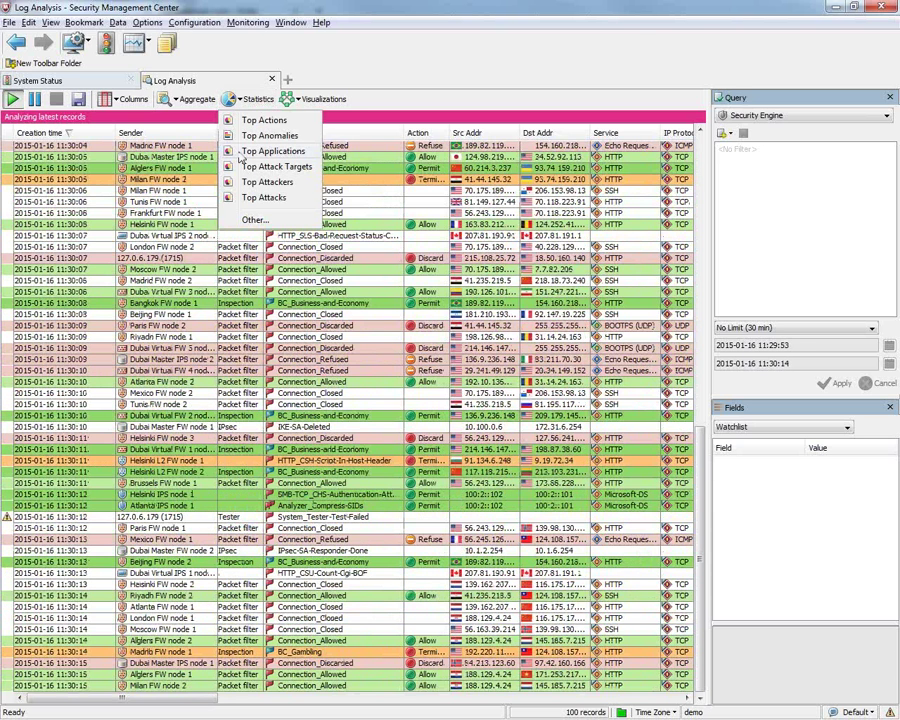
pyautogui.click(241, 155)
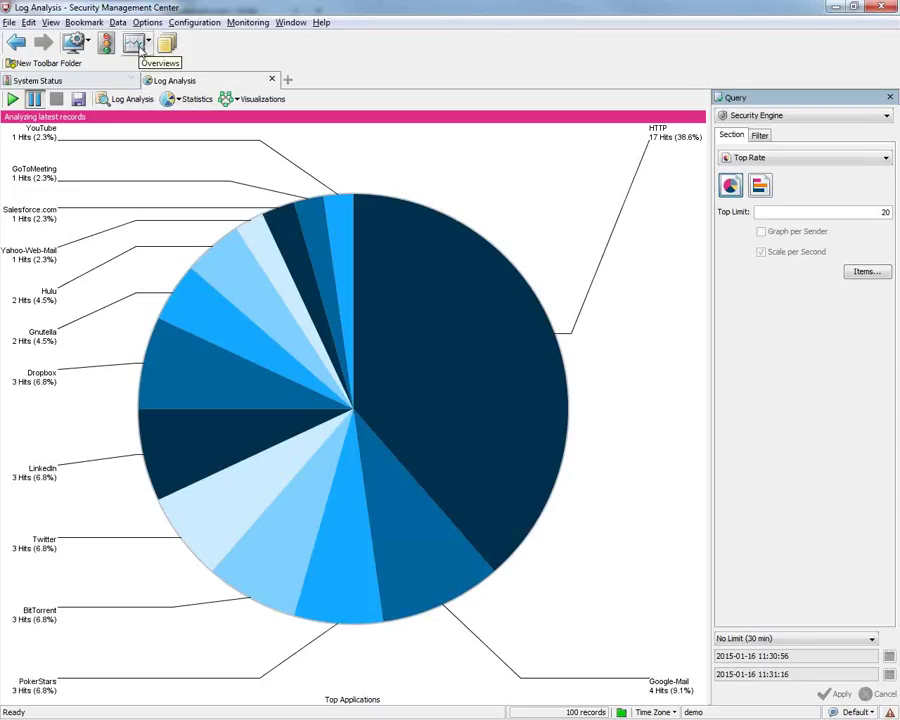
# Open the Access Overview dashboard.
pyautogui.click(140, 46)
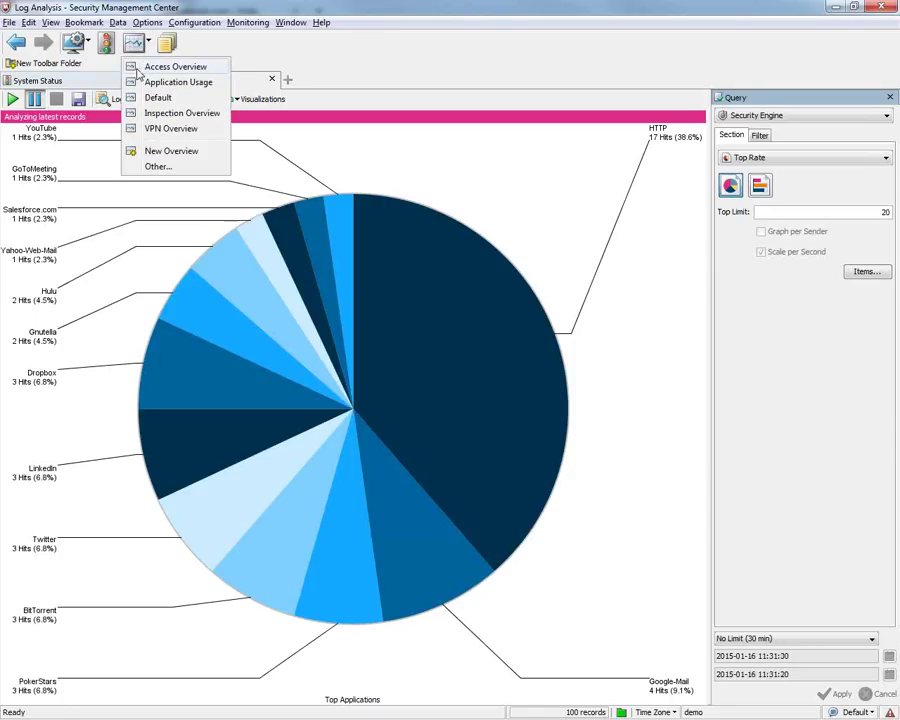
pyautogui.click(145, 67)
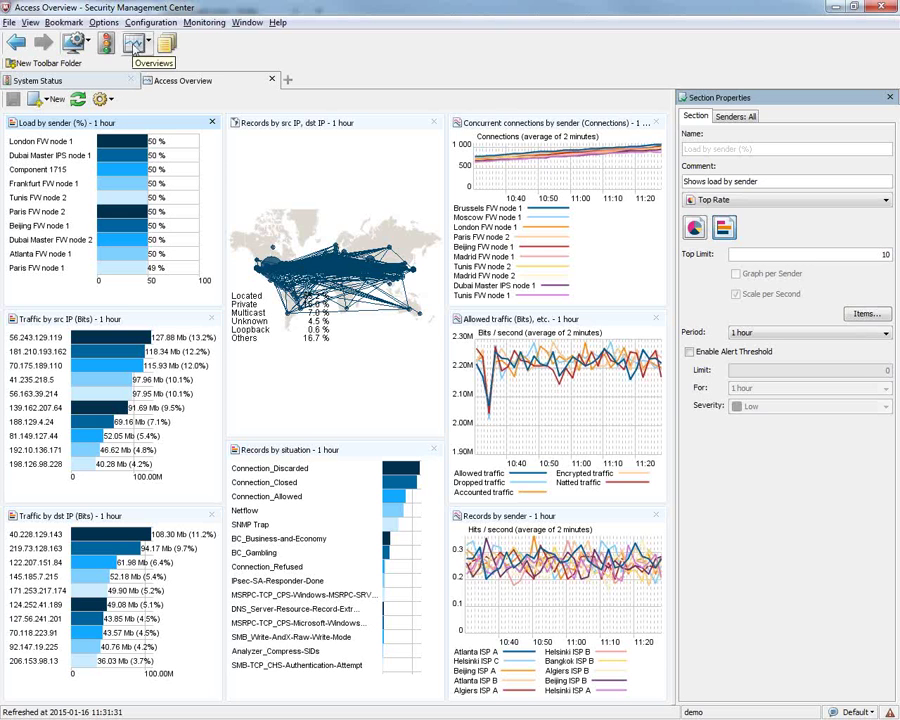
# Open the Application Usage overview in place of the Access Overview.
pyautogui.click(137, 43)
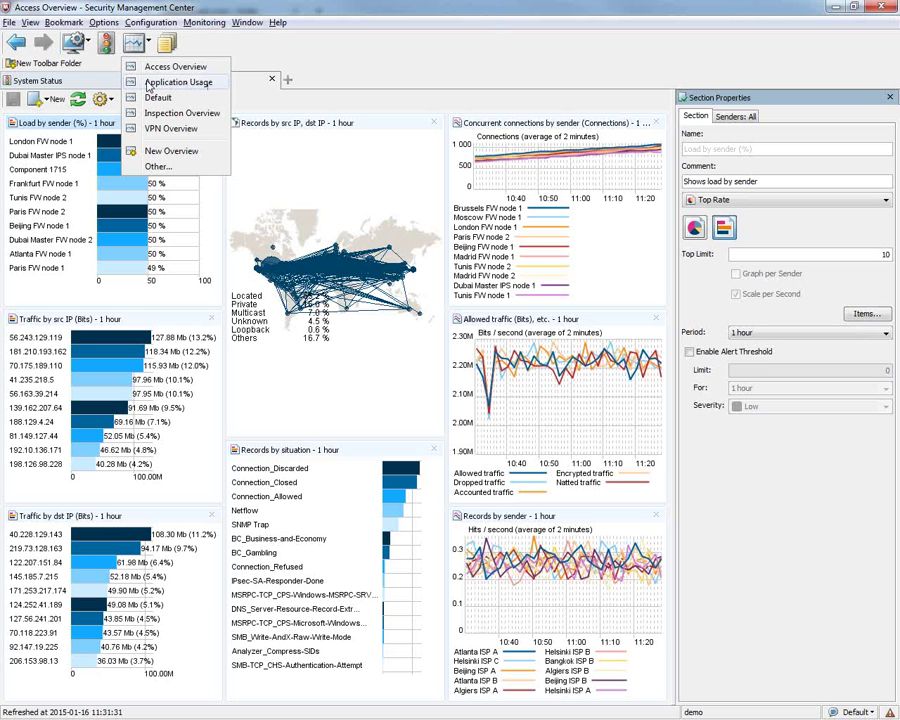
pyautogui.click(150, 84)
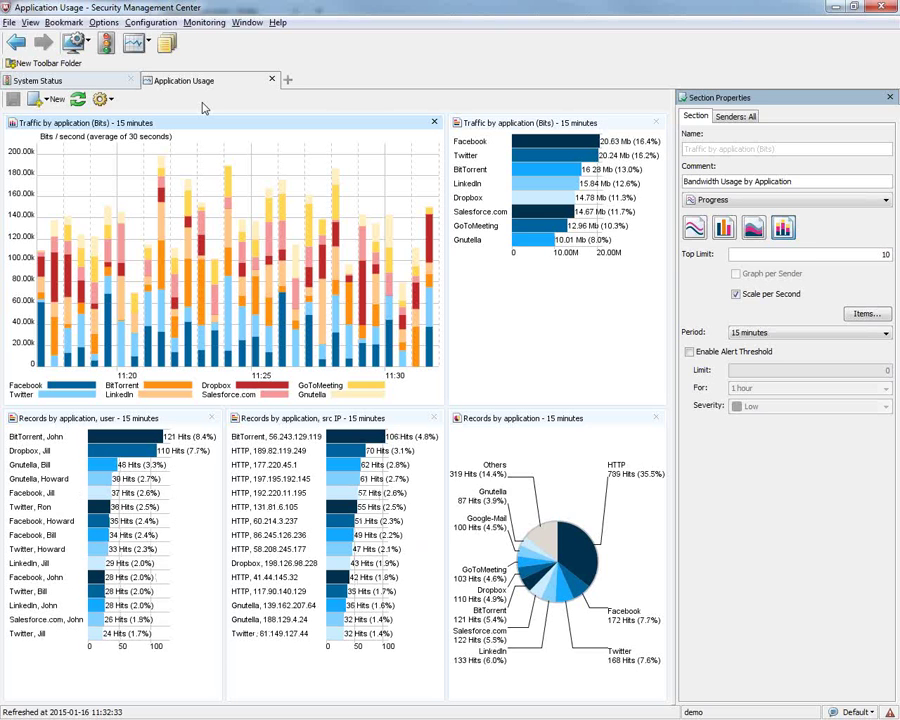
# Return to System Status and open the connectivity diagram of all firewalls for a closer look.
pyautogui.click(99, 86)
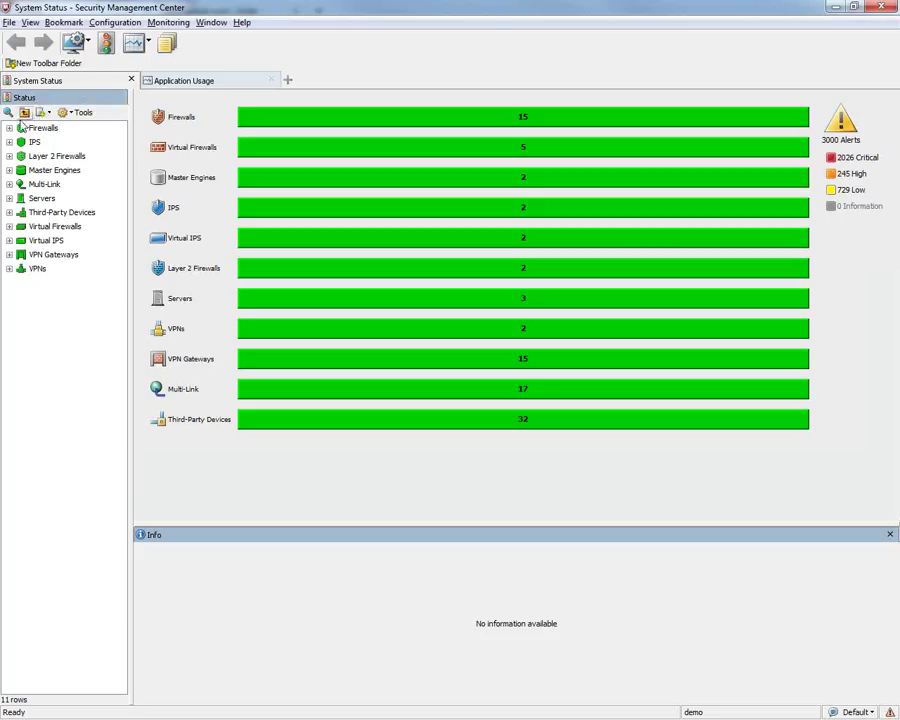
pyautogui.click(271, 124)
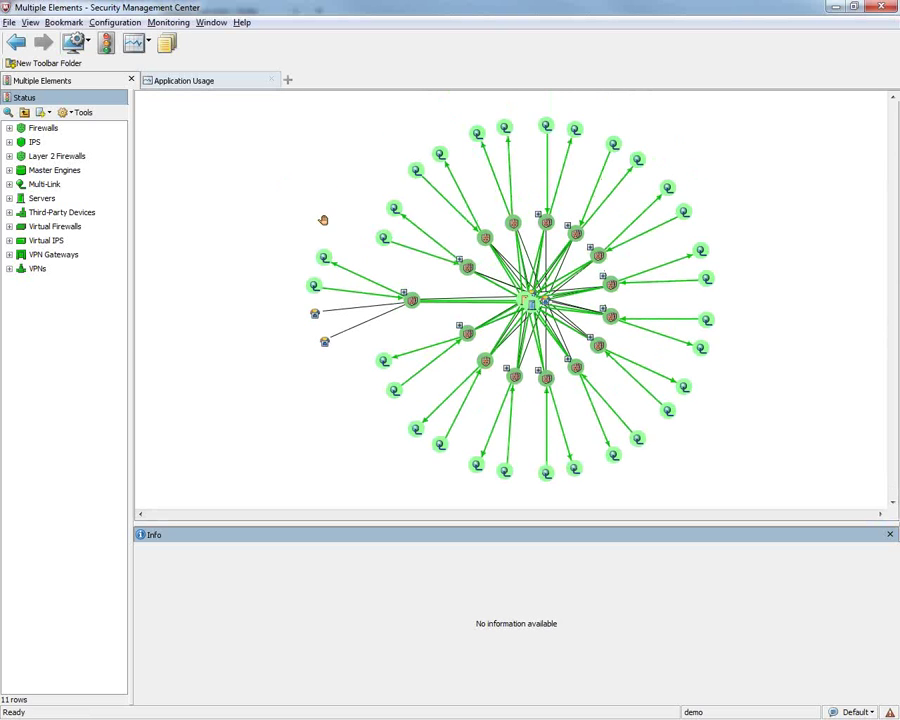
pyautogui.scroll(1, 396, 292)
pyautogui.scroll(1, 400, 293)
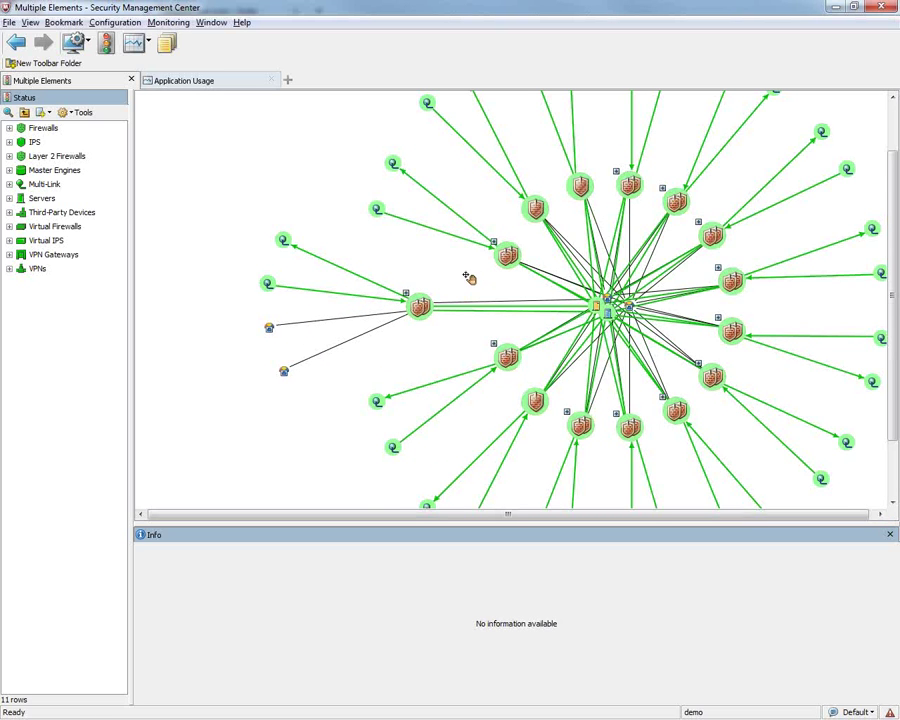
pyautogui.scroll(1, 453, 283)
pyautogui.moveTo(453, 285); pyautogui.dragTo(425, 300)
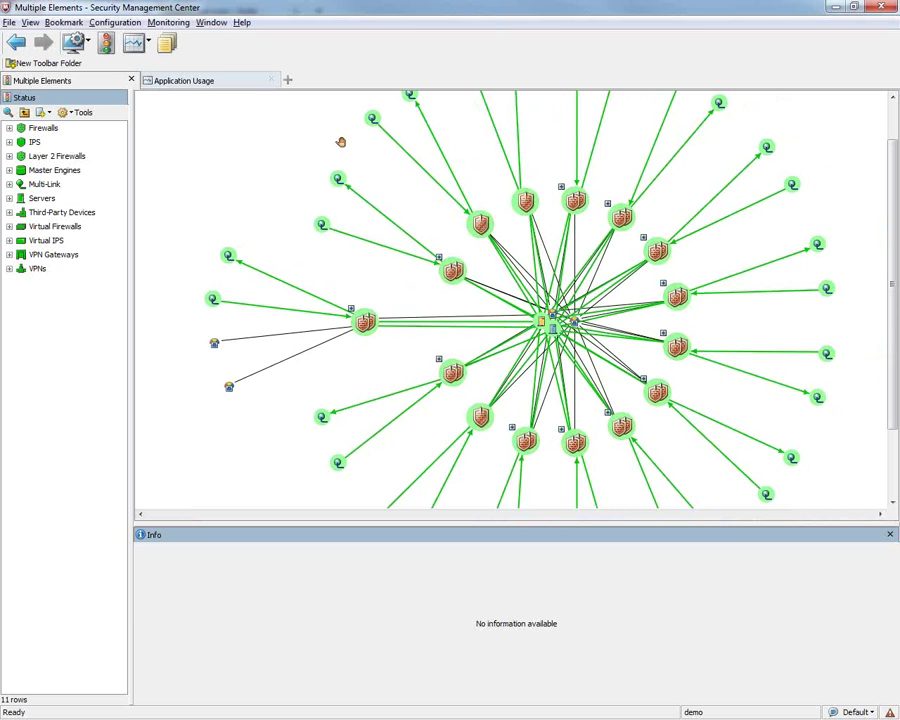
# Select London FW in the firewalls list, enlarge its info area, and view its nodes, statistics and interfaces.
pyautogui.click(9, 129)
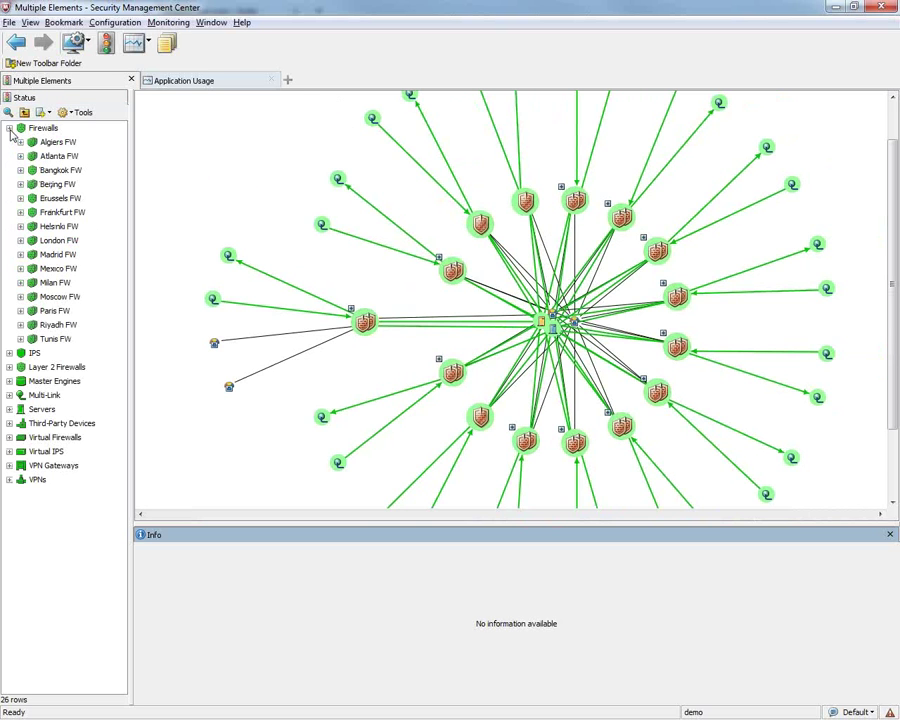
pyautogui.click(40, 241)
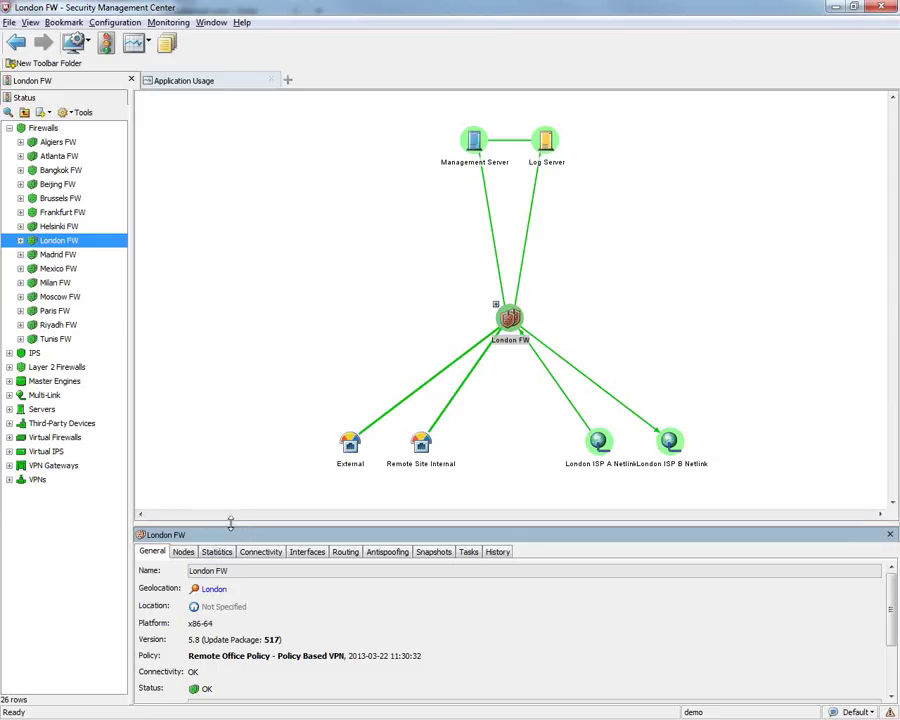
pyautogui.moveTo(230, 521); pyautogui.dragTo(228, 476)
pyautogui.click(183, 508)
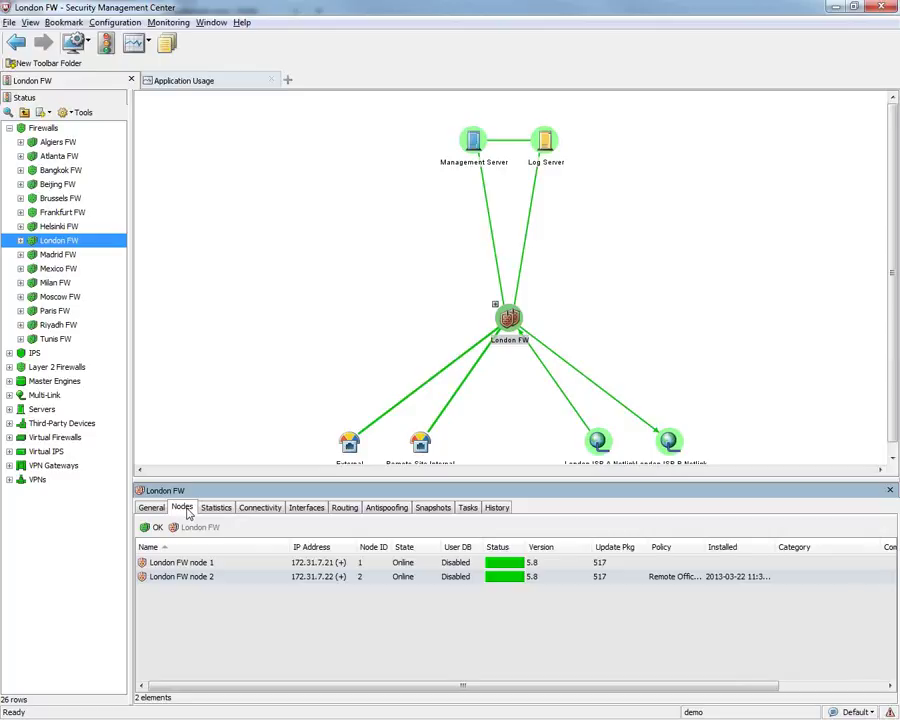
pyautogui.click(224, 512)
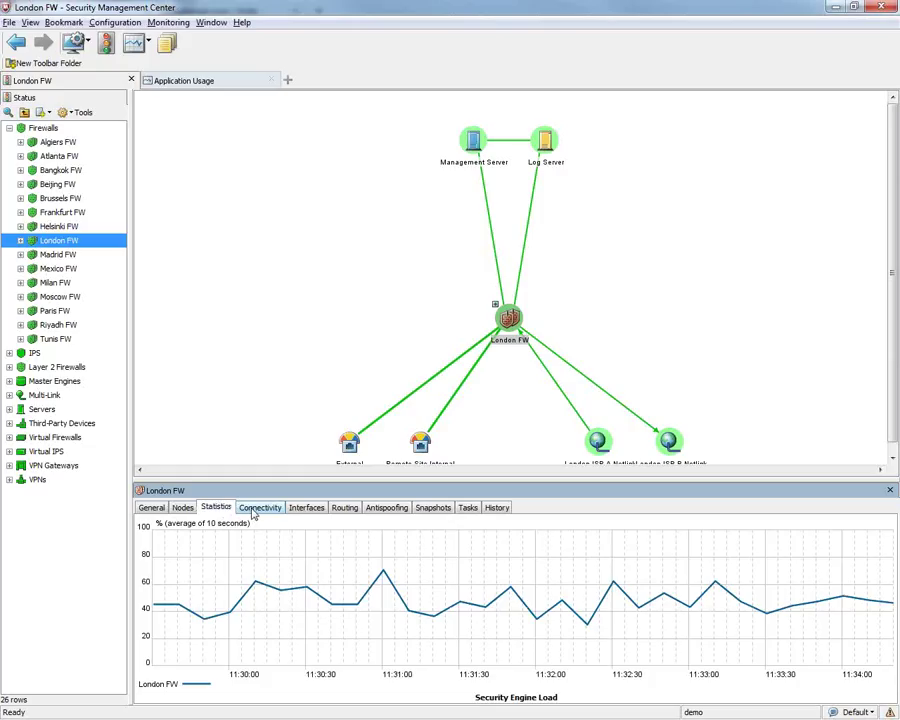
pyautogui.click(301, 511)
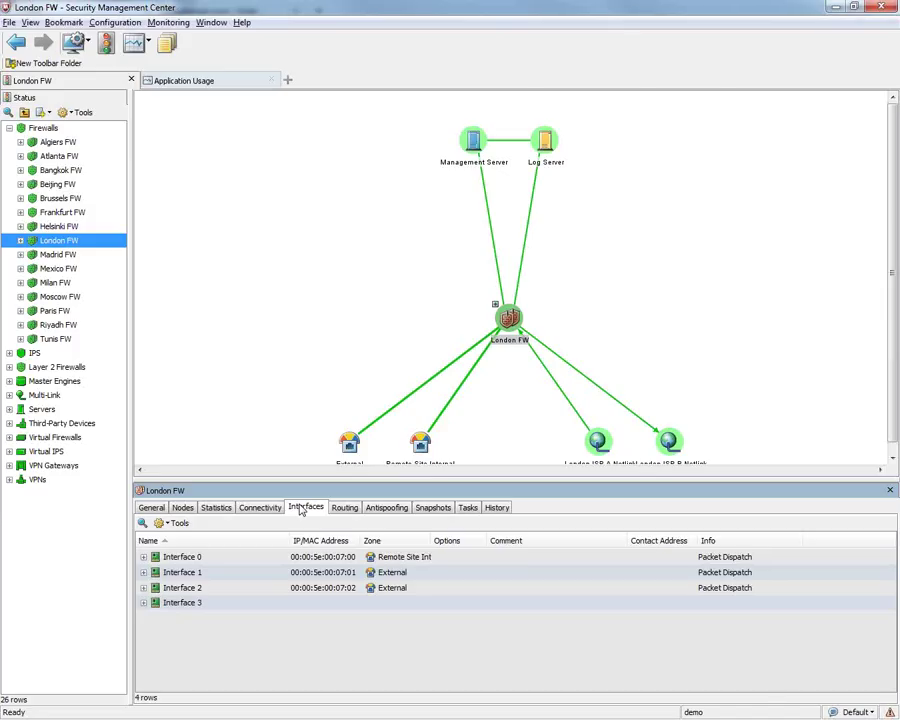
# Show the commands available for London FW node 1, and go back to the London FW cluster.
pyautogui.click(20, 242)
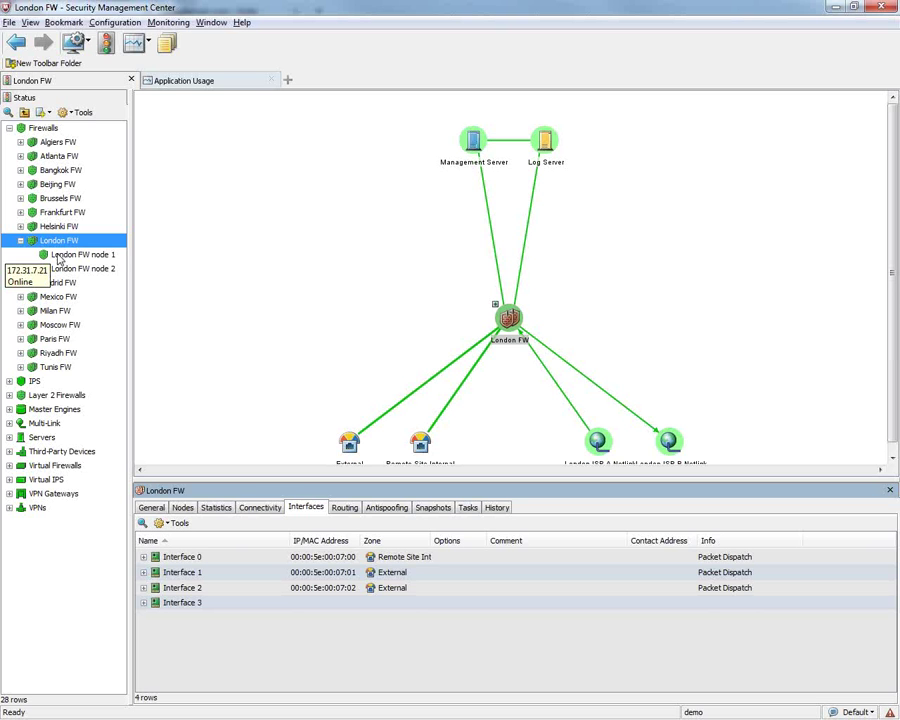
pyautogui.rightClick(58, 258)
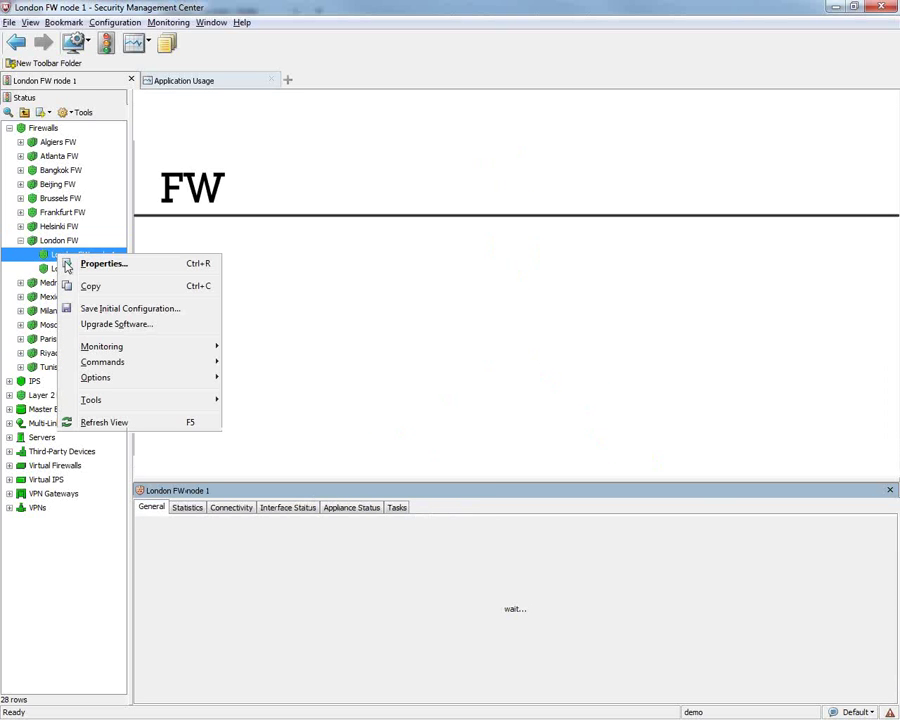
pyautogui.moveTo(143, 364)
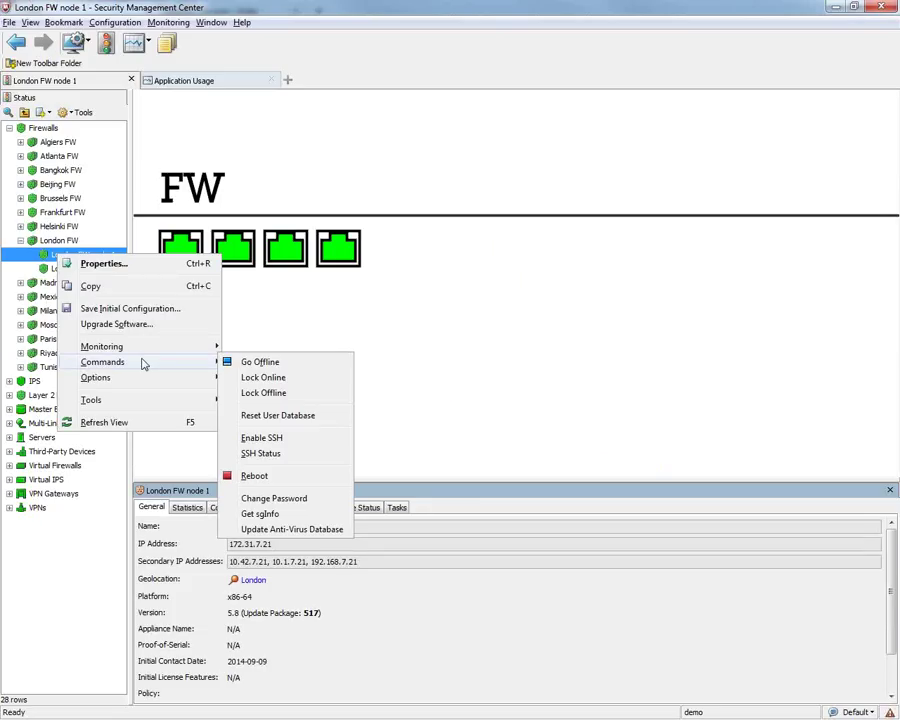
pyautogui.click(64, 243)
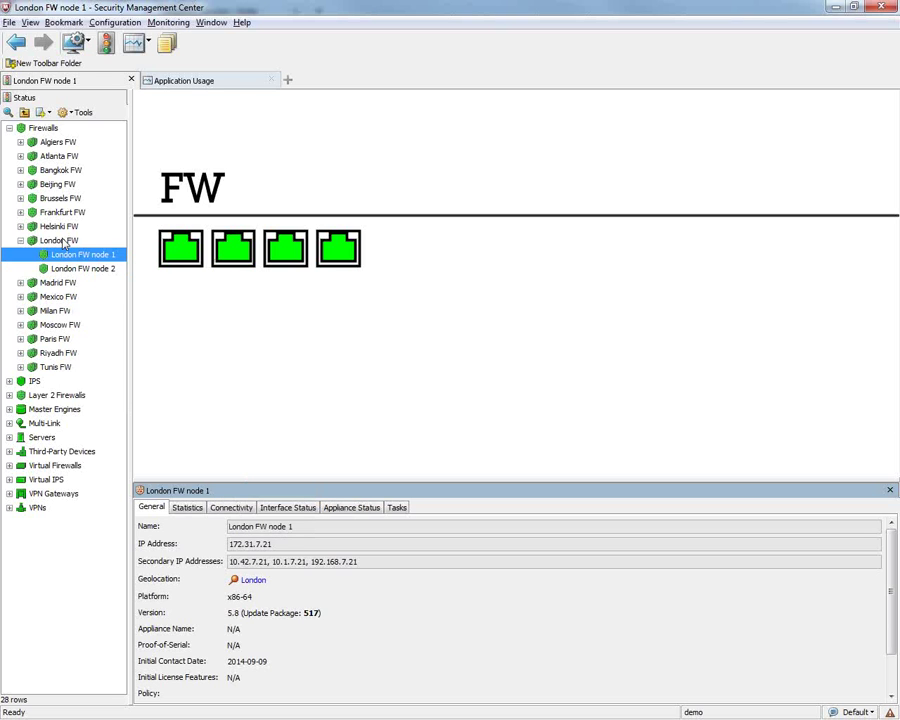
pyautogui.click(64, 243)
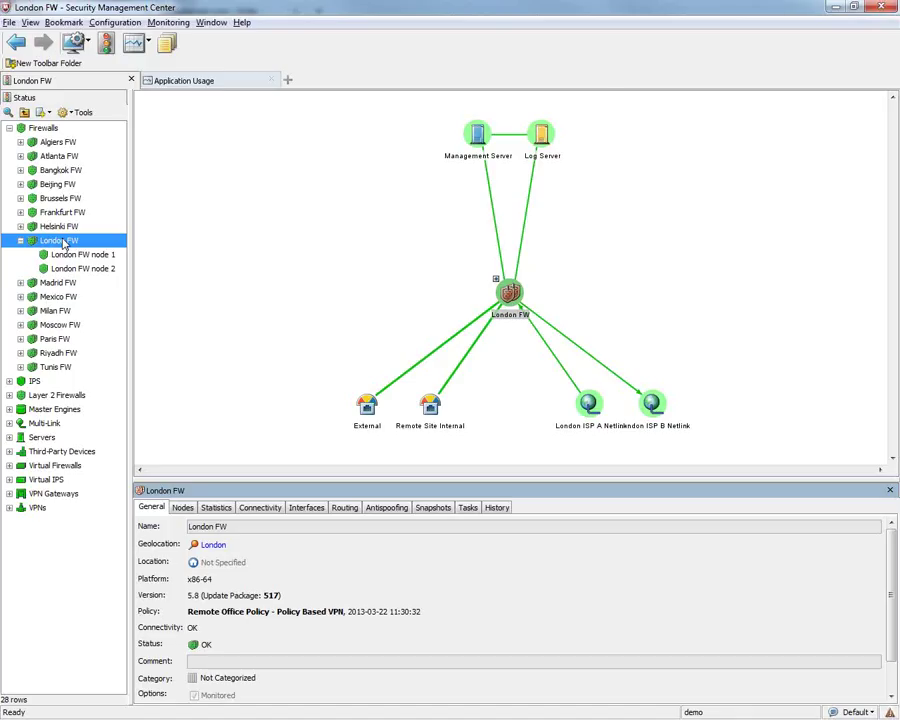
# List the Multi-Link elements and return to the overall Firewalls status summary.
pyautogui.click(9, 423)
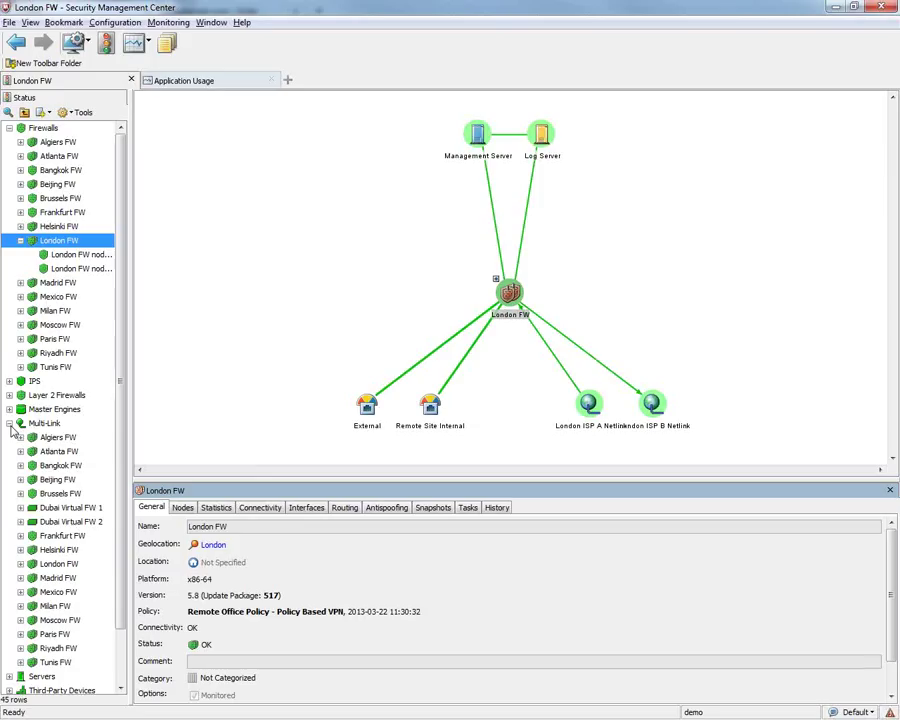
pyautogui.click(43, 129)
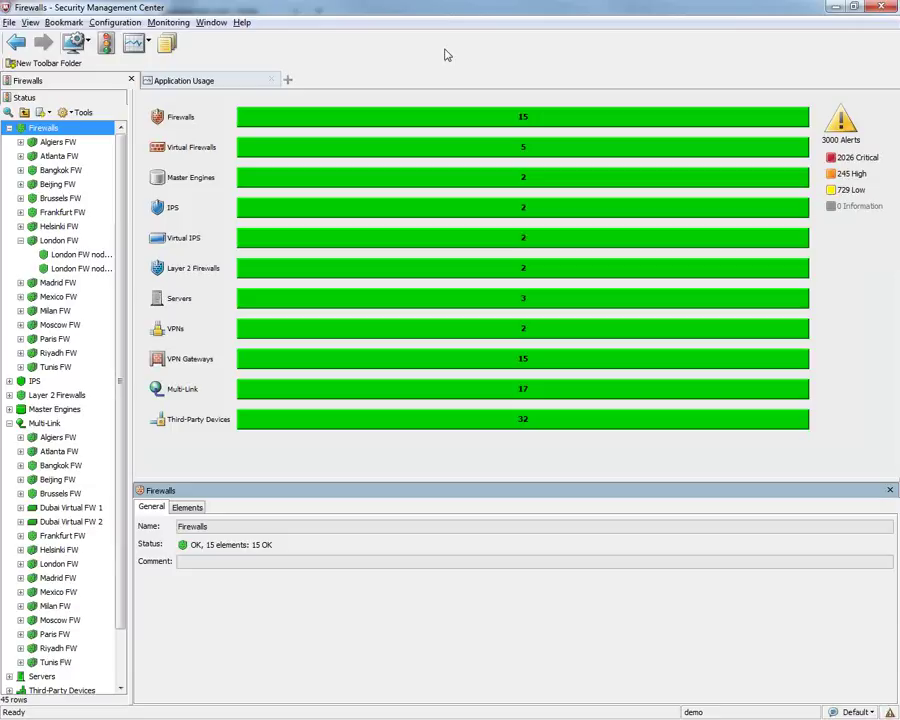
# Open the bookmarked HQ Policy in a new tab.
pyautogui.click(288, 81)
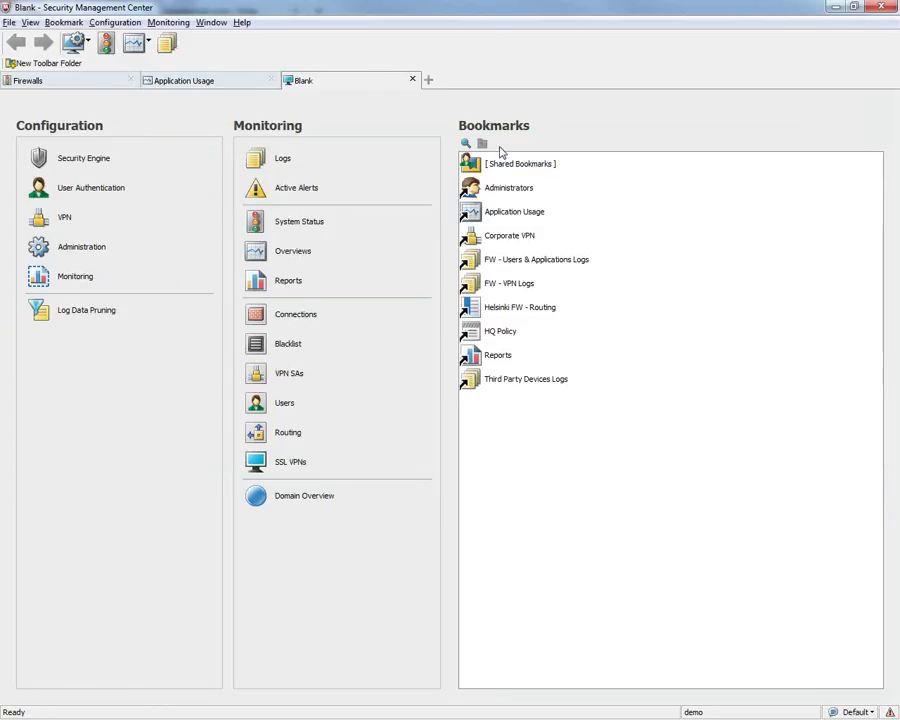
pyautogui.click(478, 333)
pyautogui.doubleClick(478, 333)
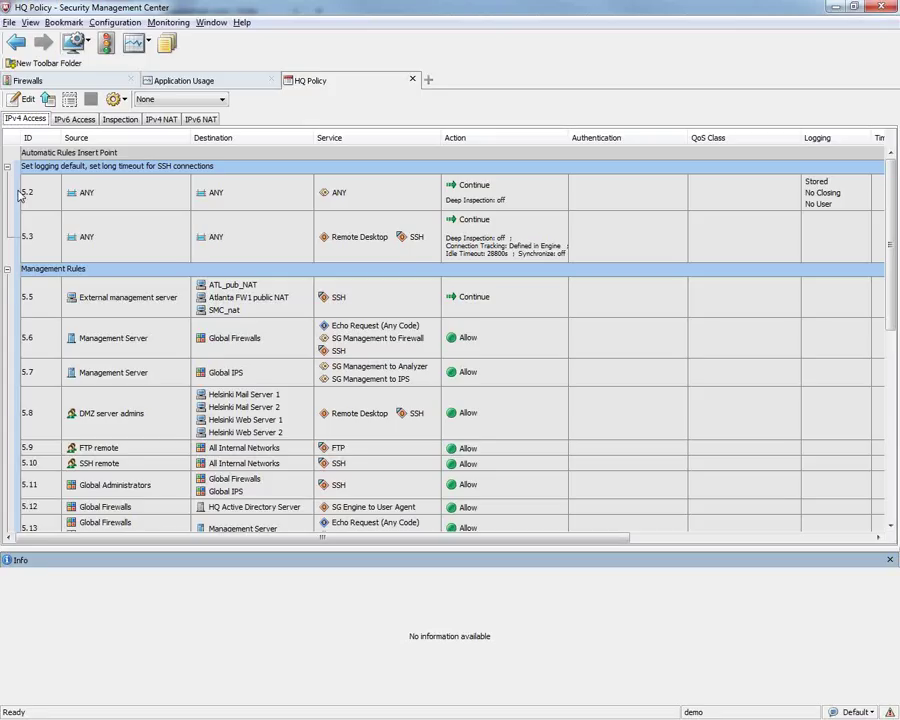
# Open the Security Engine configuration in another new tab and list its firewall policies.
pyautogui.click(429, 81)
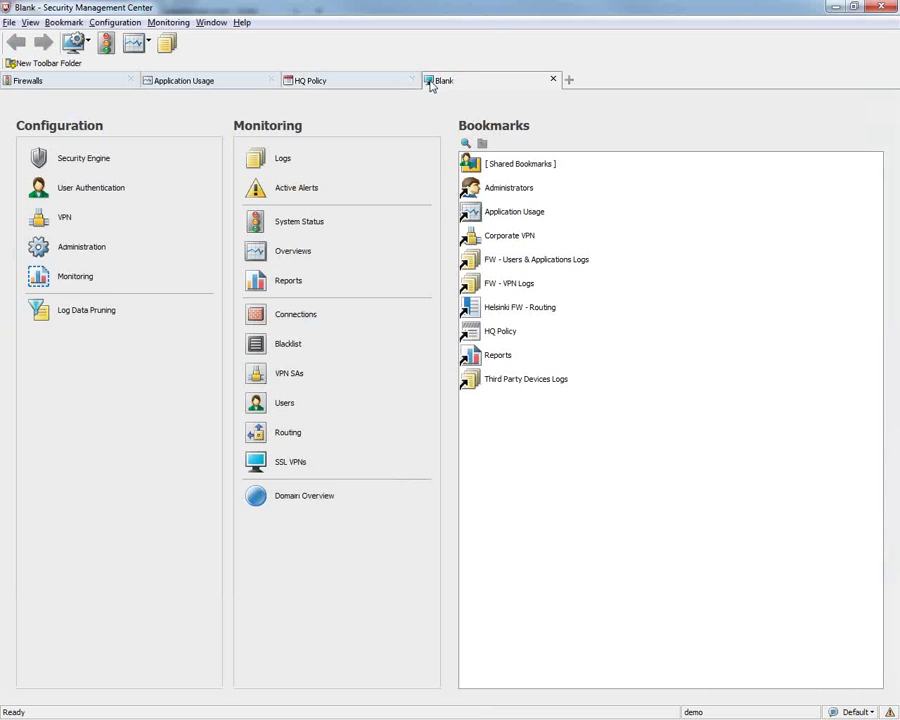
pyautogui.click(63, 165)
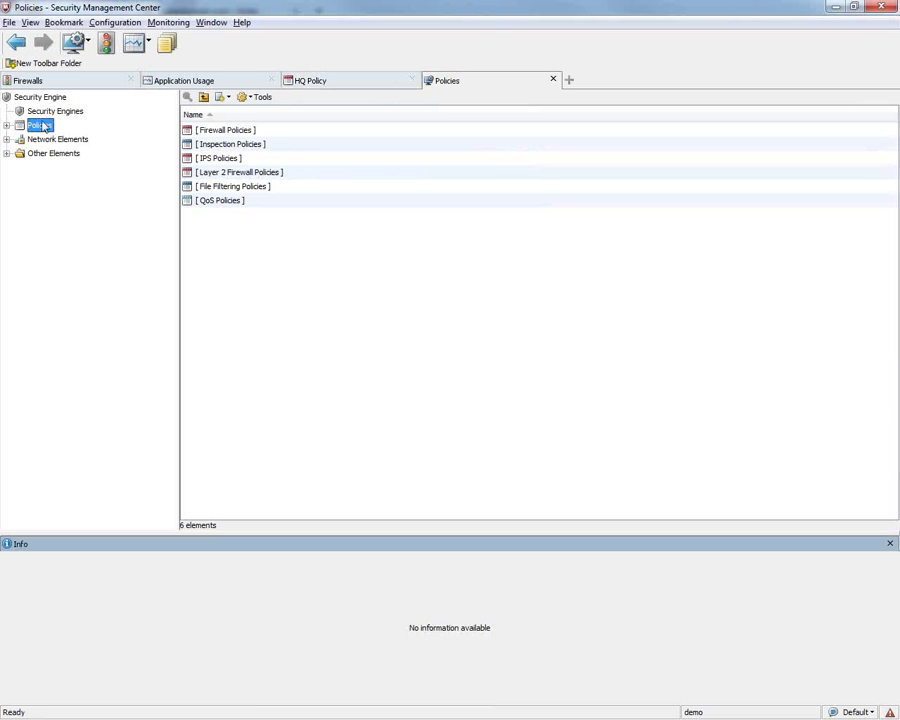
pyautogui.click(212, 132)
pyautogui.doubleClick(212, 132)
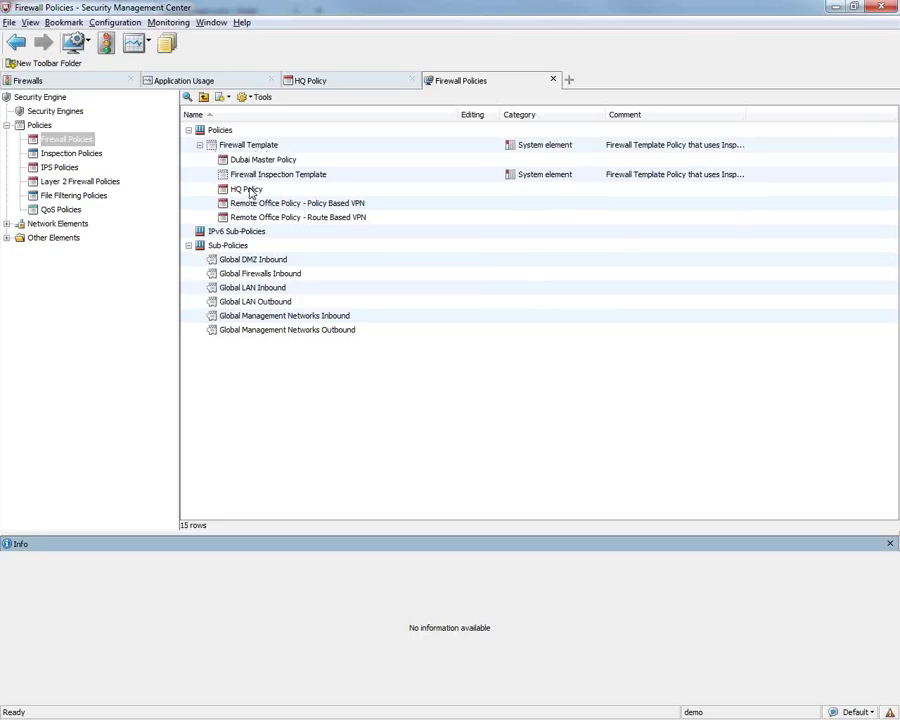
# Open HQ Policy for editing and add a new rule before rule 5.6 in Management Rules.
pyautogui.click(334, 88)
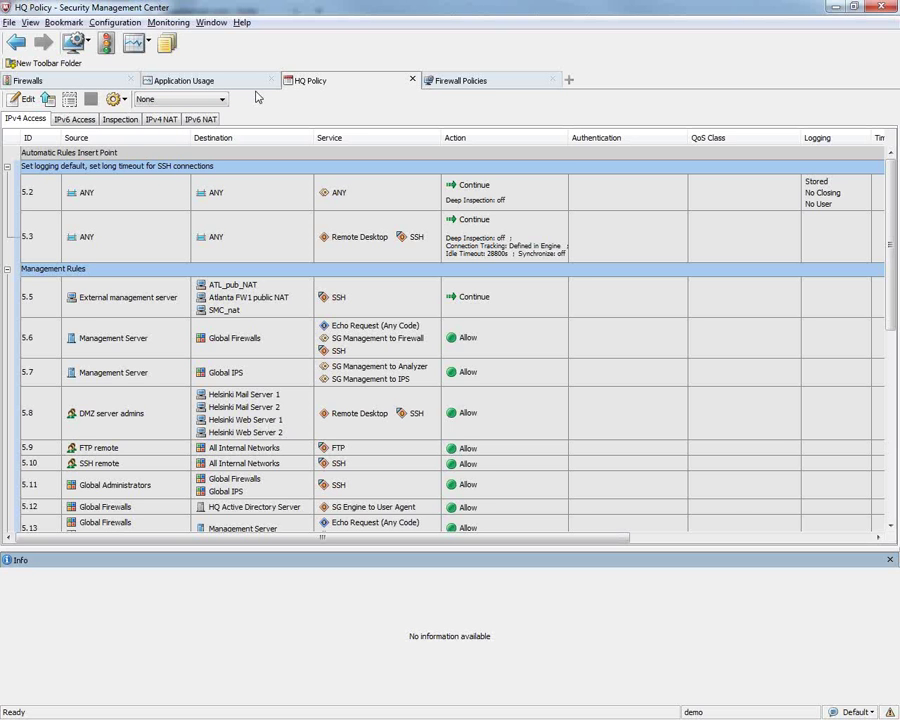
pyautogui.click(10, 102)
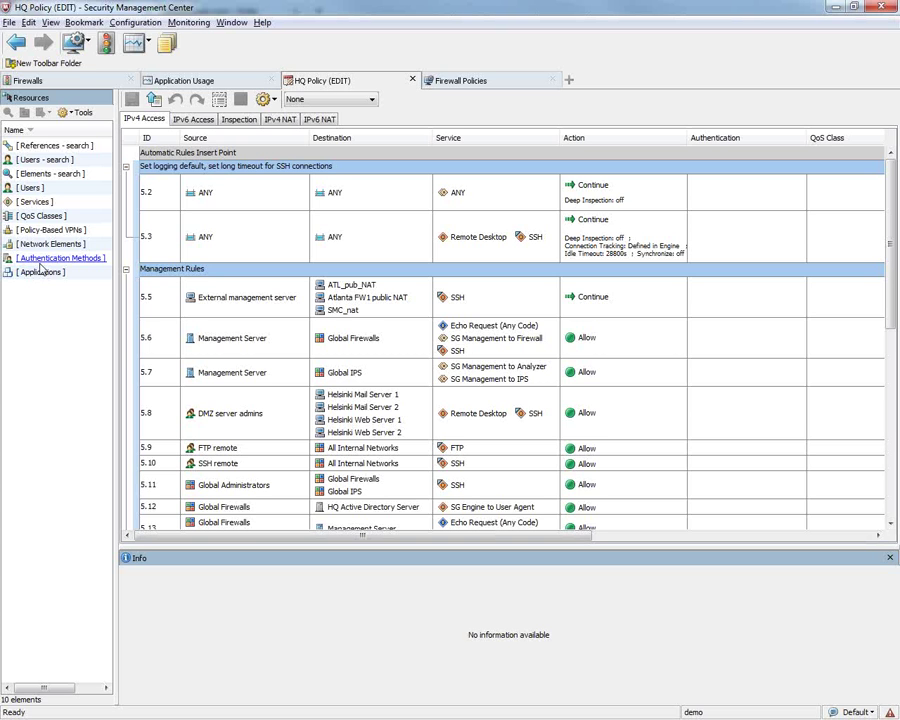
pyautogui.click(156, 343)
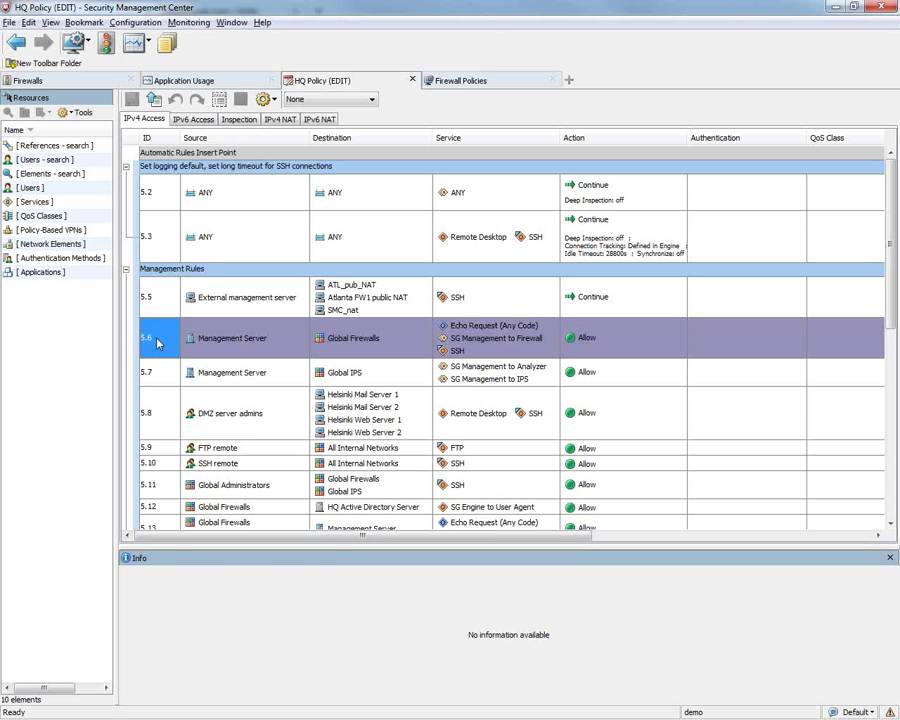
pyautogui.rightClick(156, 343)
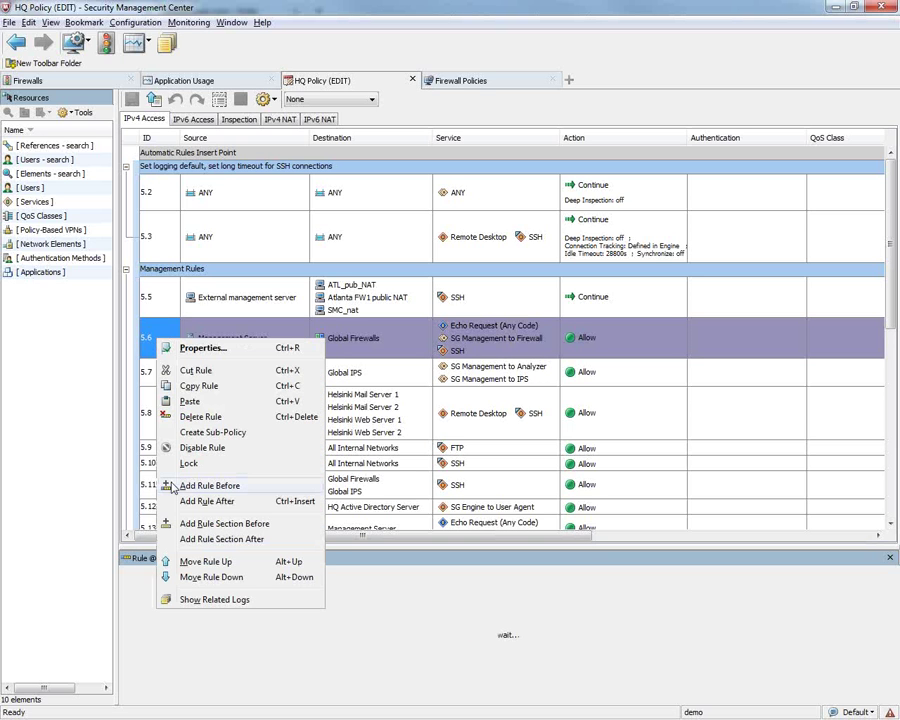
pyautogui.click(197, 370)
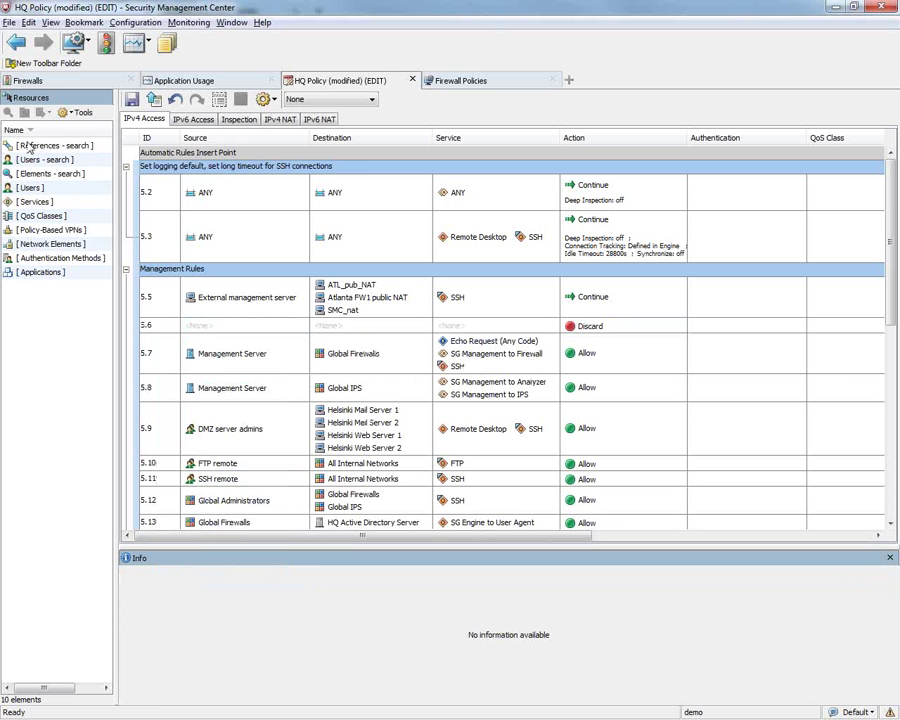
# Add London Internal Network from the network elements as the source of the new rule 5.6.
pyautogui.doubleClick(33, 246)
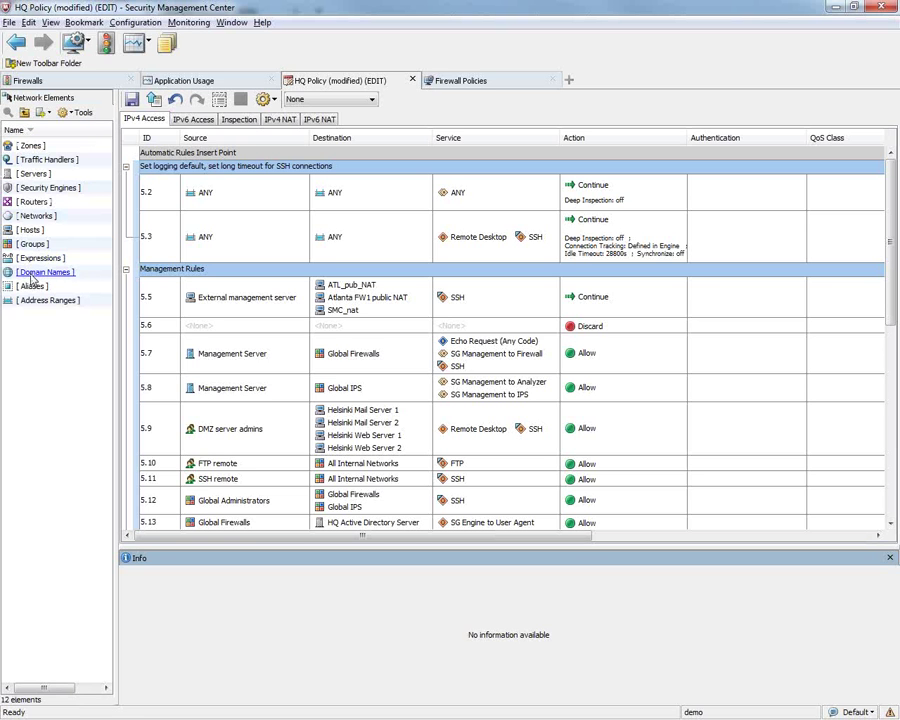
pyautogui.doubleClick(36, 215)
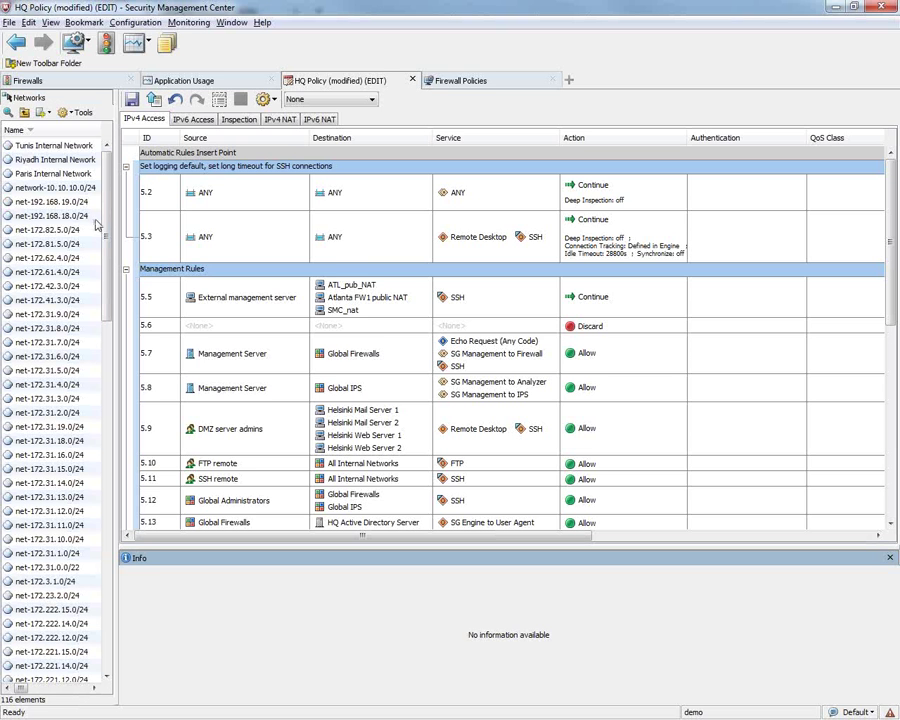
pyautogui.scroll(-10, 88, 380)
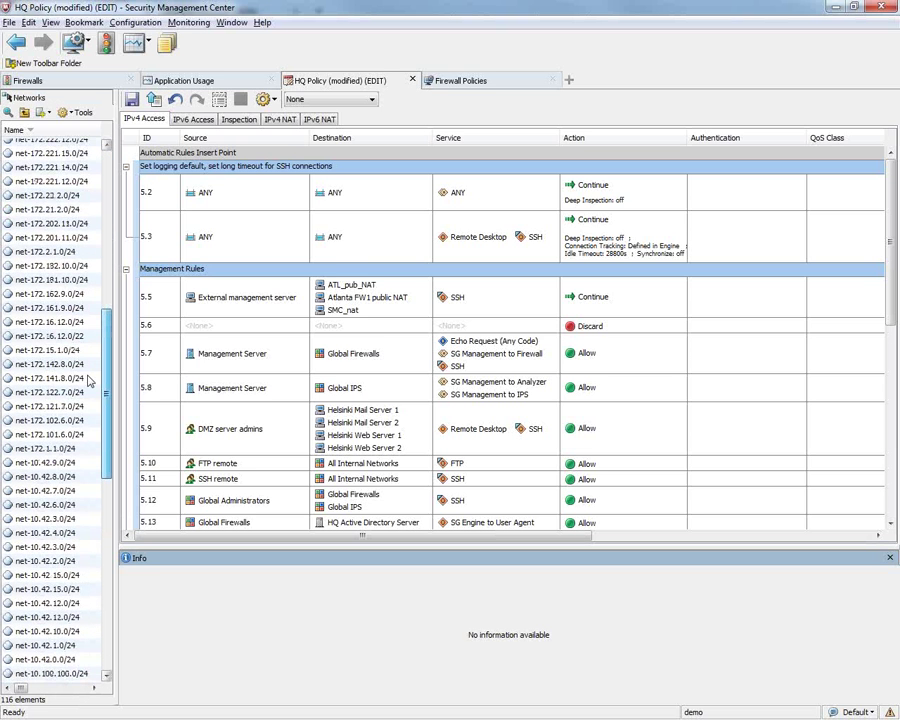
pyautogui.scroll(-15, 88, 380)
pyautogui.click(54, 441)
pyautogui.moveTo(53, 449); pyautogui.dragTo(300, 328)
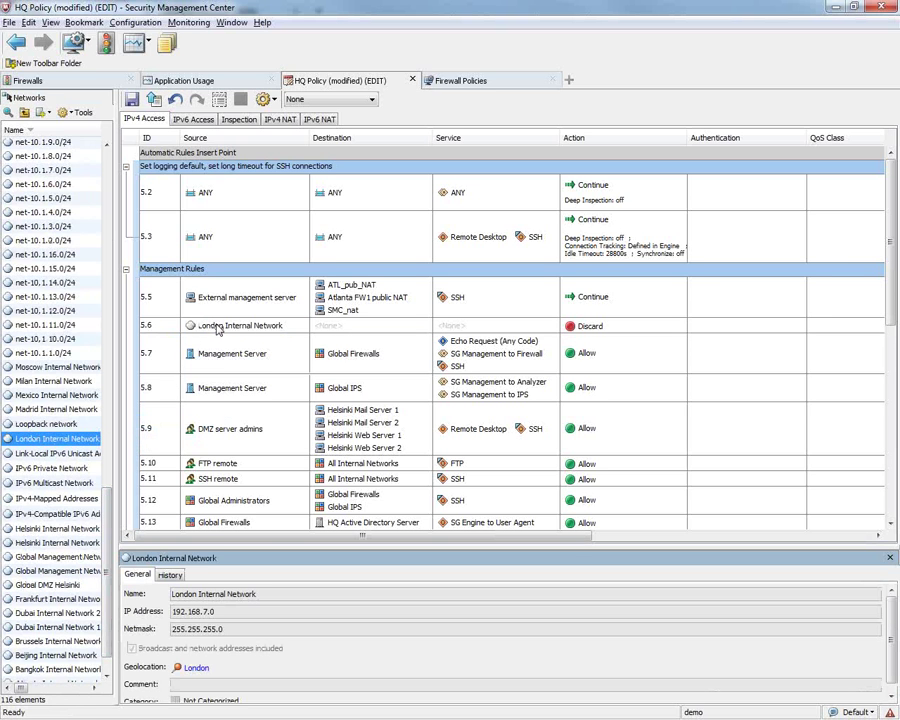
# Set the destination of rule 5.6 to ANY.
pyautogui.click(343, 331)
pyautogui.rightClick(343, 331)
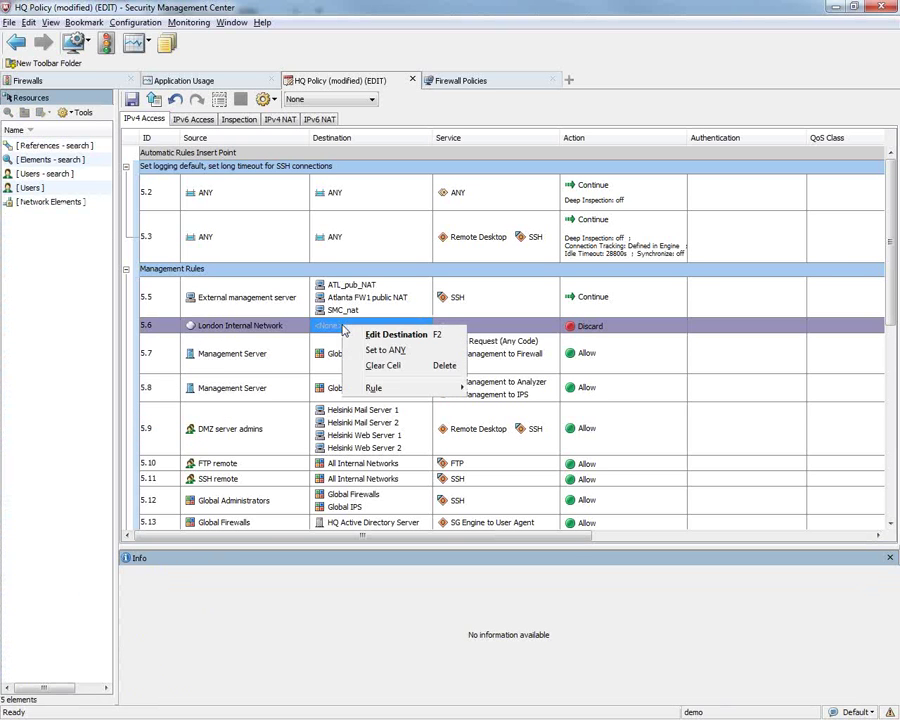
pyautogui.click(353, 350)
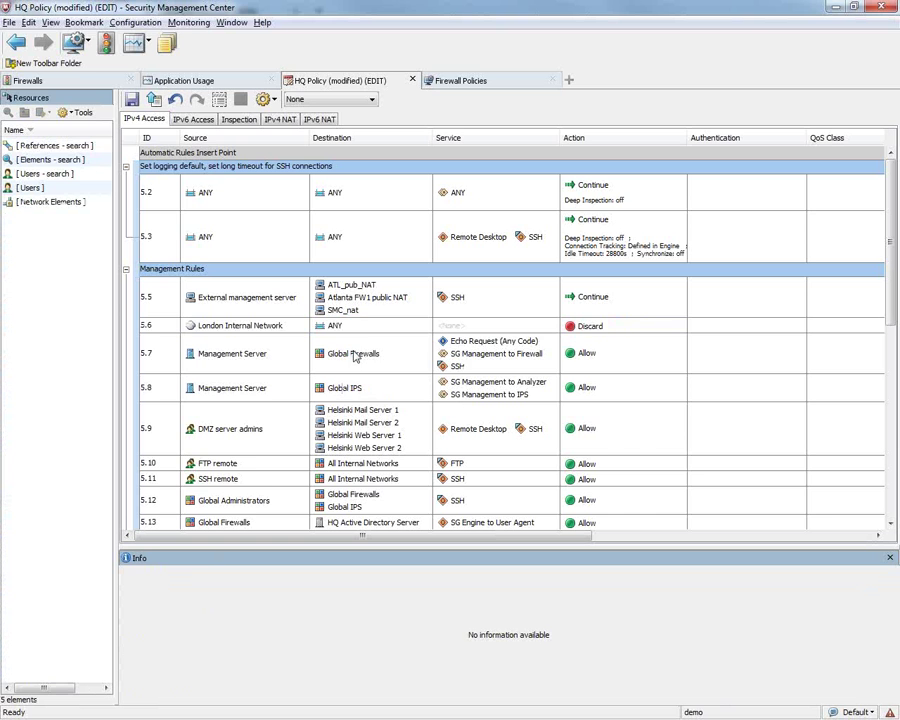
# Set the service of rule 5.6 to Facebook-Chat by searching for facebook.
pyautogui.click(455, 330)
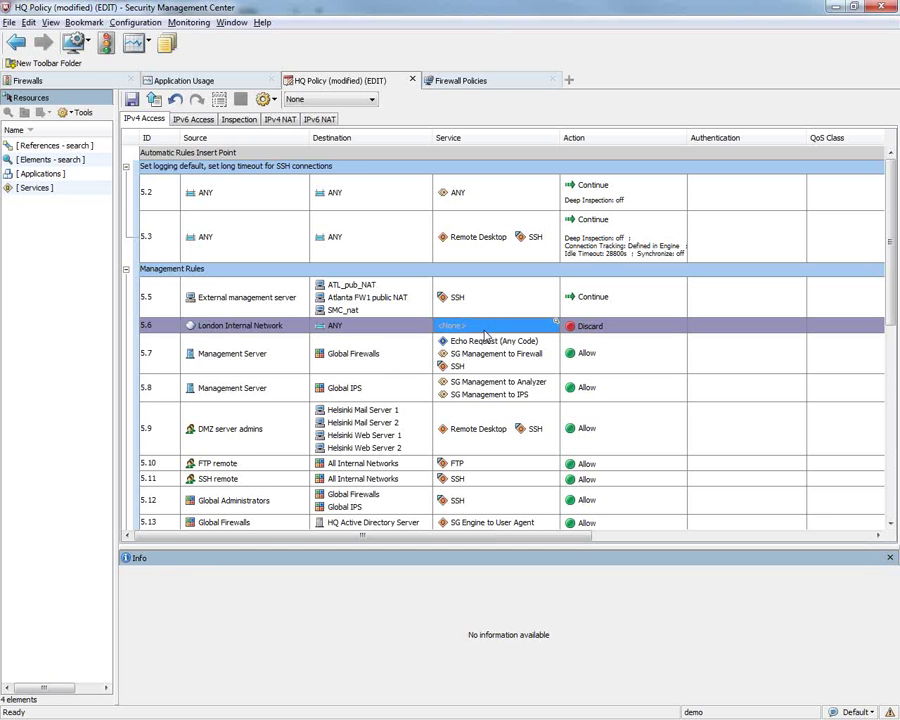
pyautogui.write('fac')
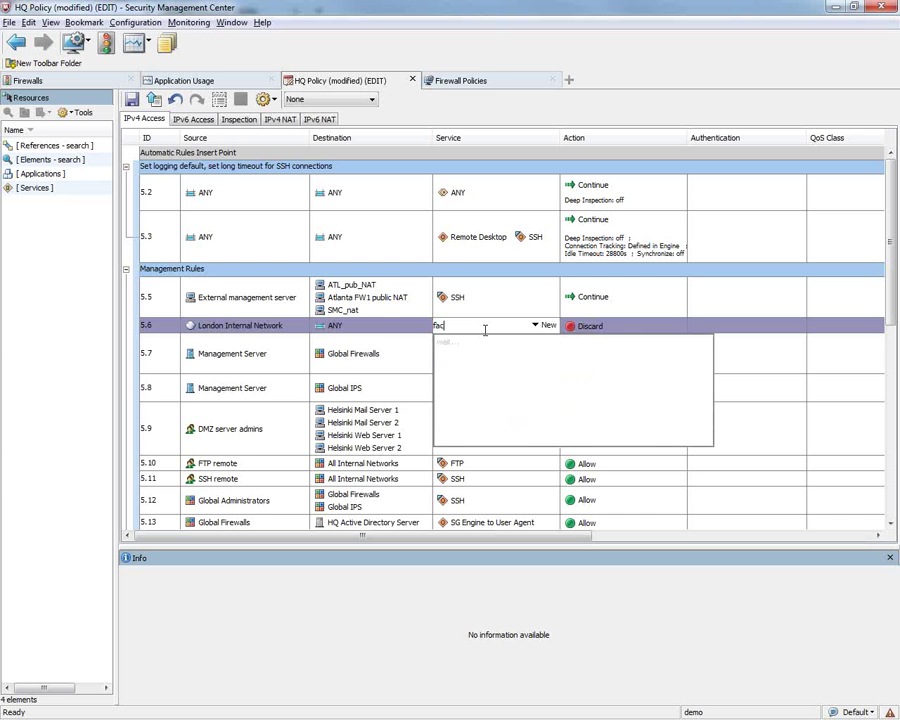
pyautogui.write('ebook-Chat')
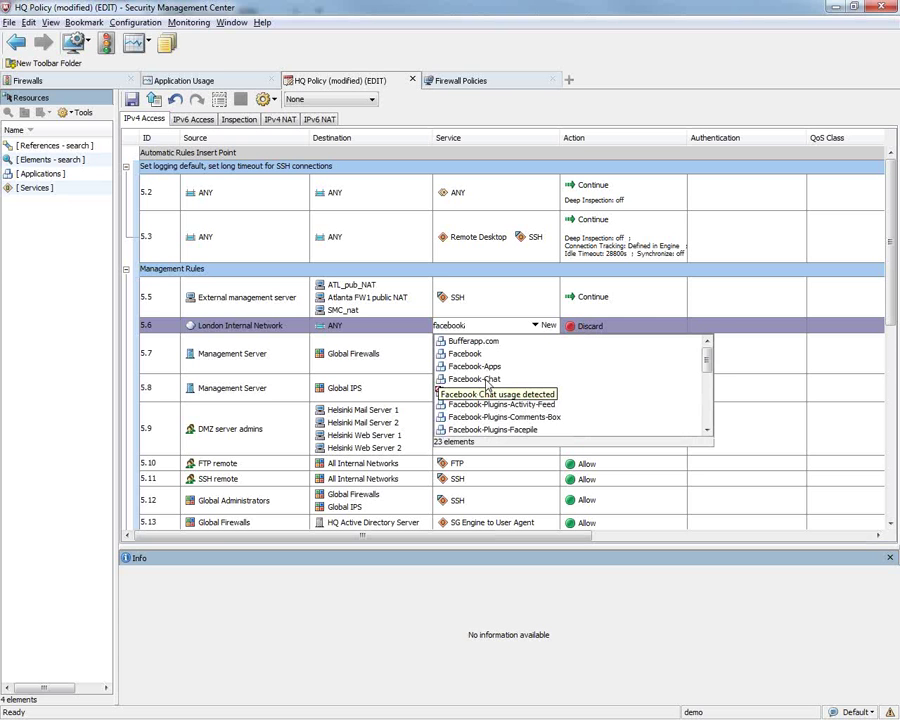
pyautogui.click(486, 382)
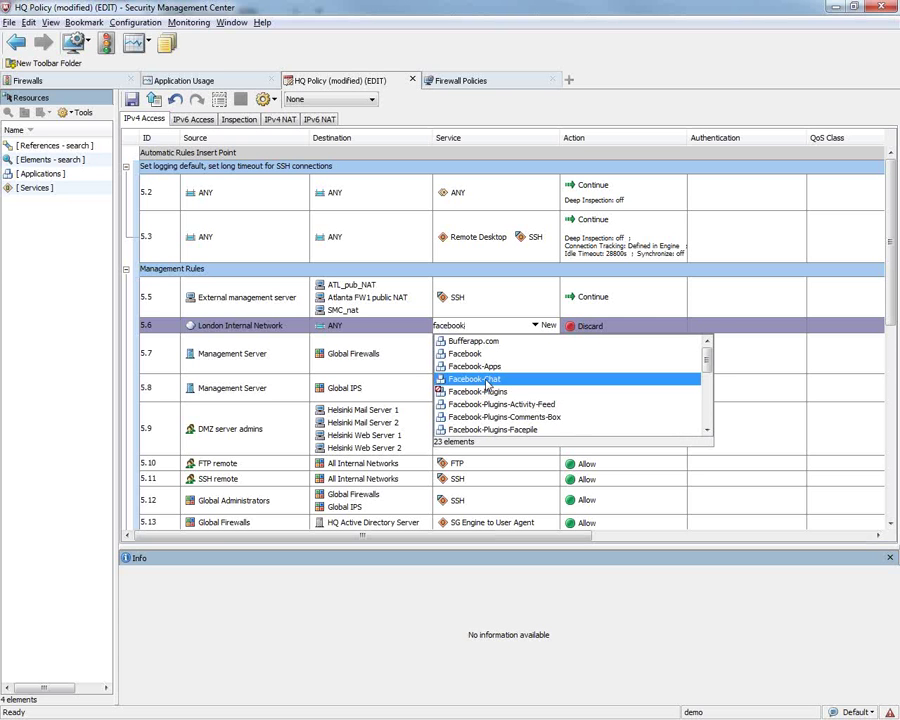
# Set the action of rule 5.6 to Refuse.
pyautogui.click(639, 330)
pyautogui.rightClick(639, 330)
pyautogui.click(652, 378)
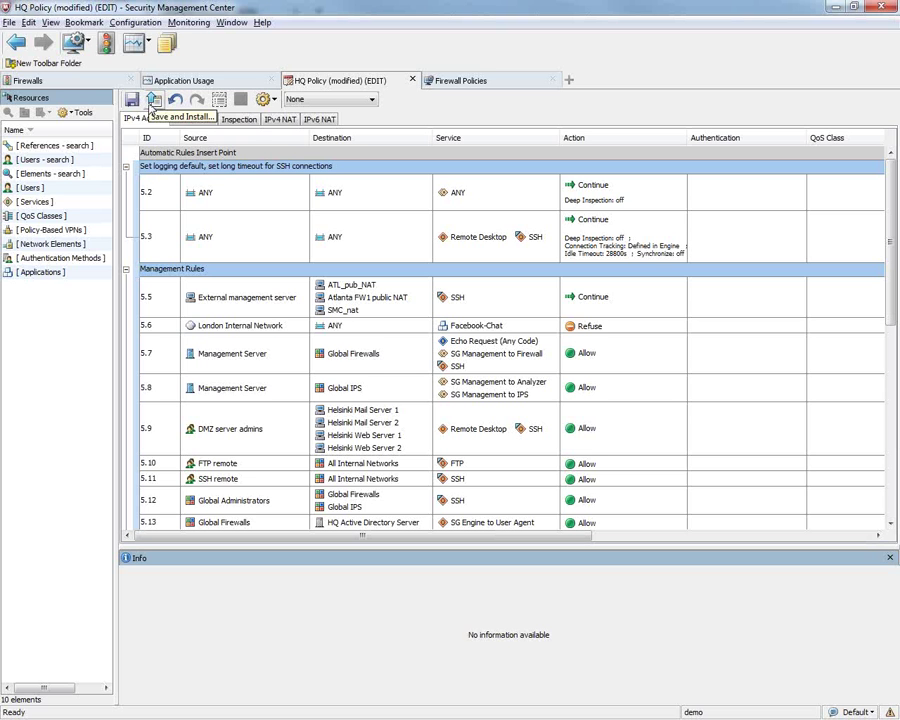
# Save HQ Policy for installation and try London FW instead of Helsinki FW as the upload target, cancelling the upload.
pyautogui.click(152, 101)
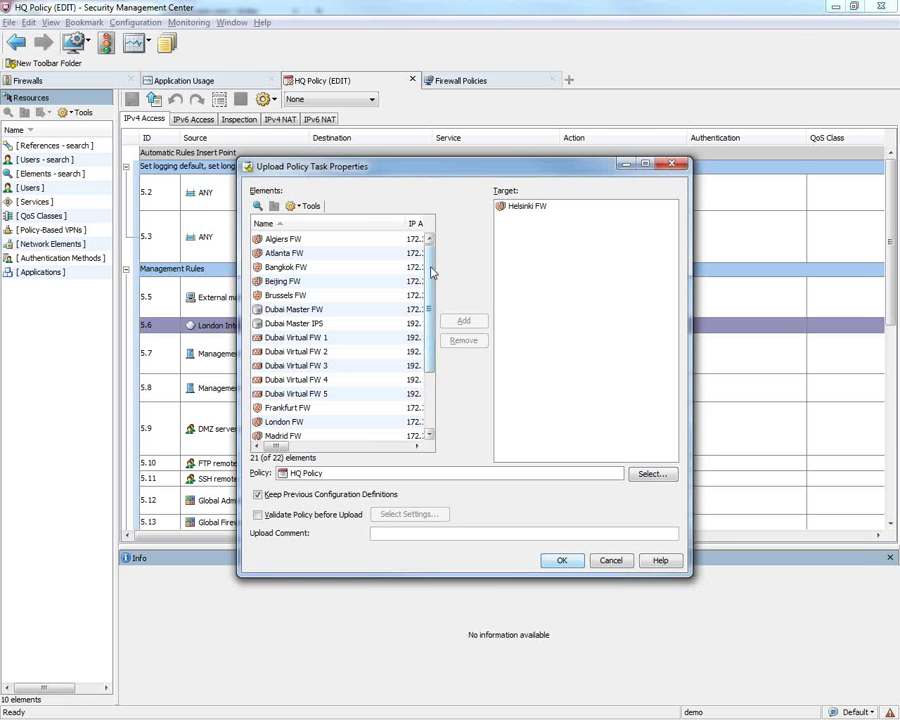
pyautogui.moveTo(427, 291); pyautogui.dragTo(428, 358)
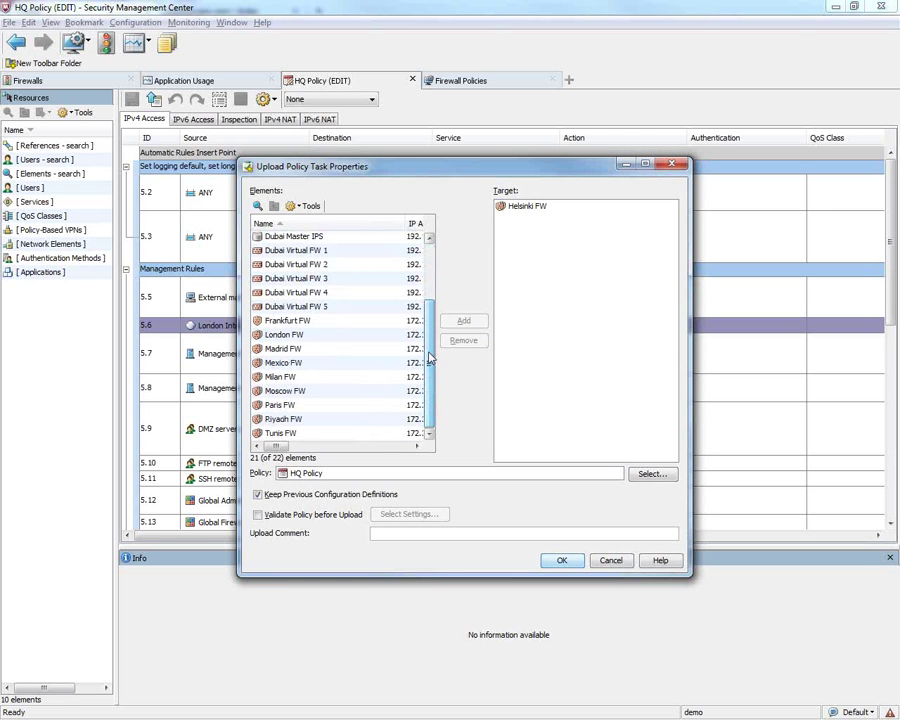
pyautogui.click(527, 206)
pyautogui.click(463, 340)
pyautogui.moveTo(285, 348); pyautogui.dragTo(510, 262)
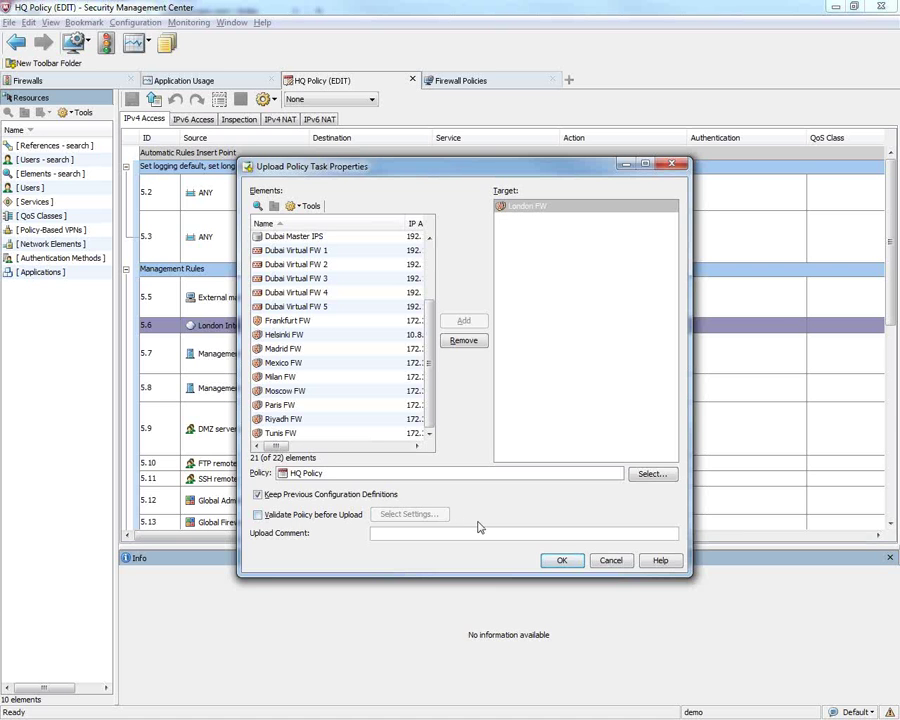
pyautogui.click(610, 561)
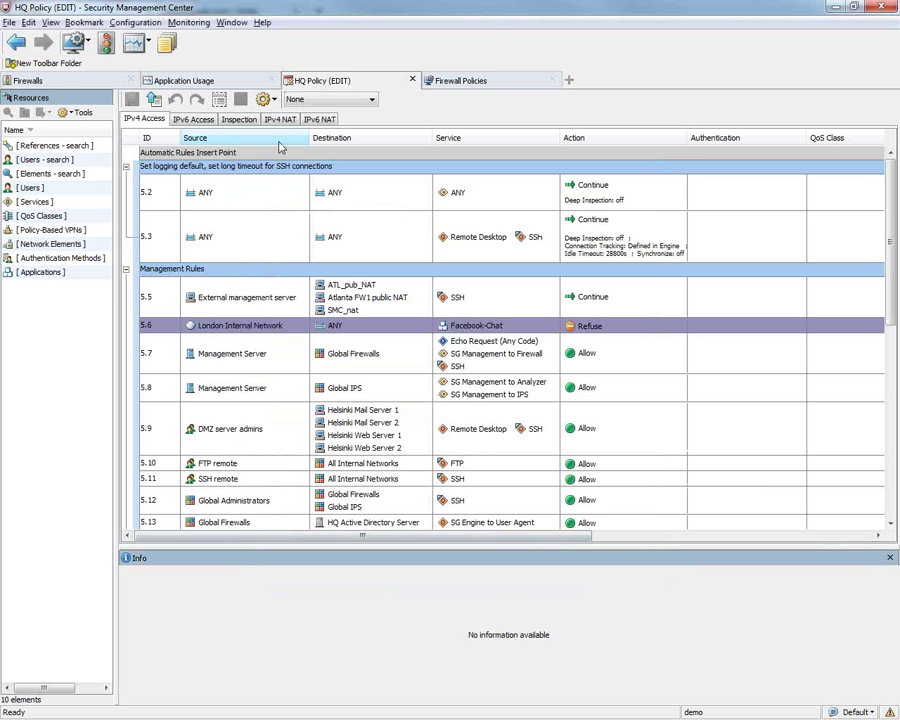
# Run a 1 day rule counter analysis on all engines and review the hits of the IPv4 Access and IPv4 NAT rules.
pyautogui.click(264, 100)
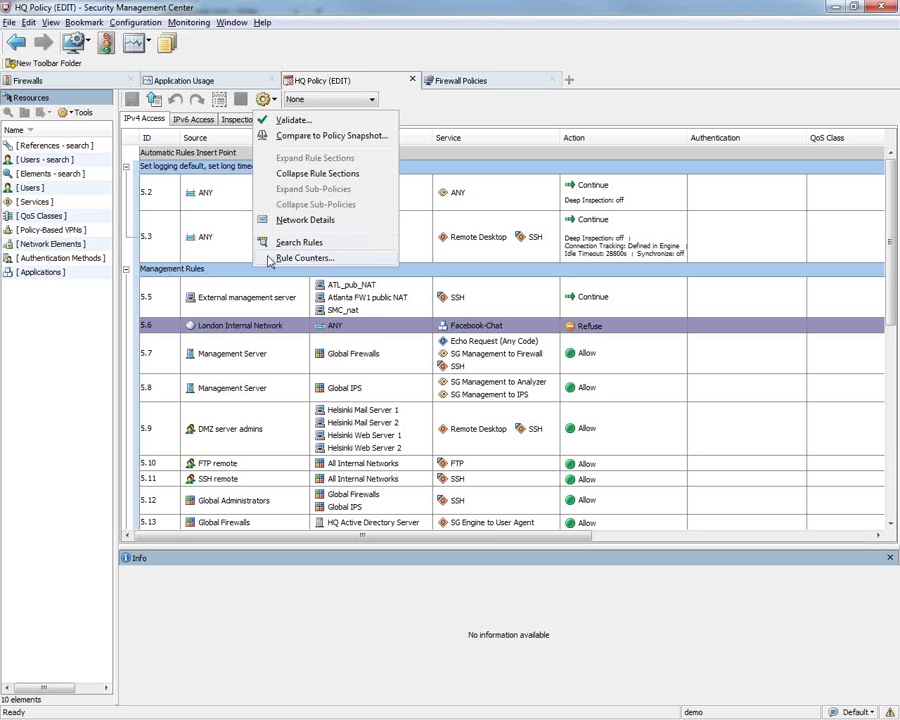
pyautogui.click(302, 258)
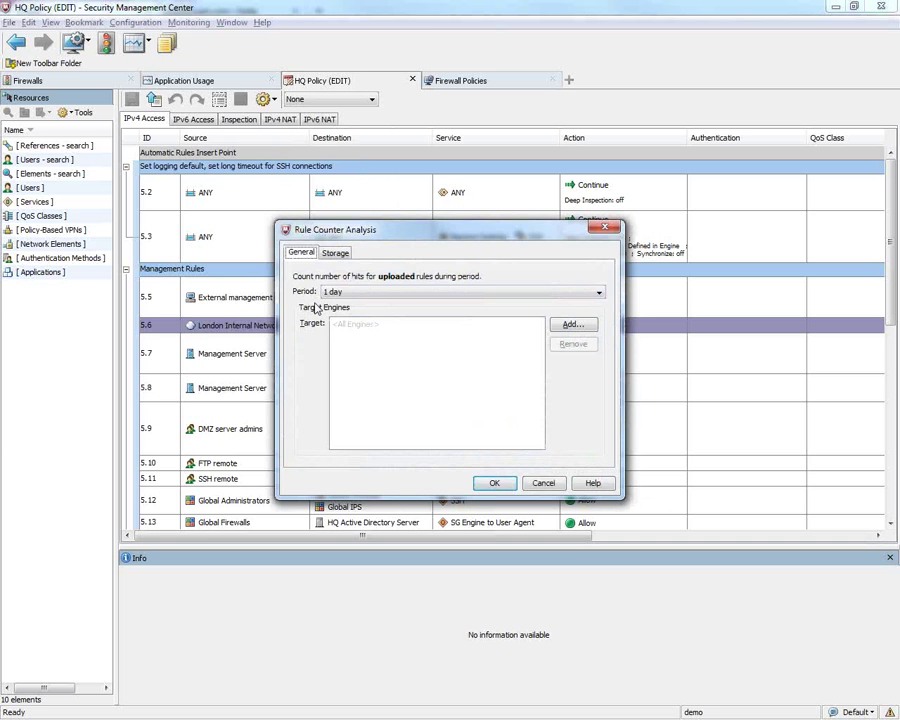
pyautogui.click(489, 485)
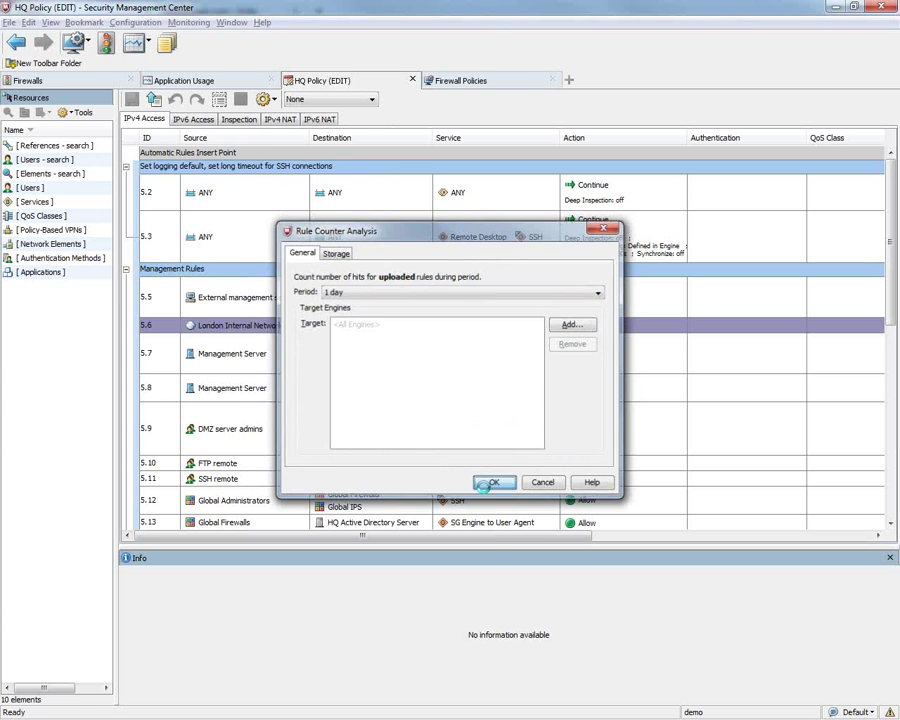
pyautogui.moveTo(481, 540); pyautogui.dragTo(764, 545)
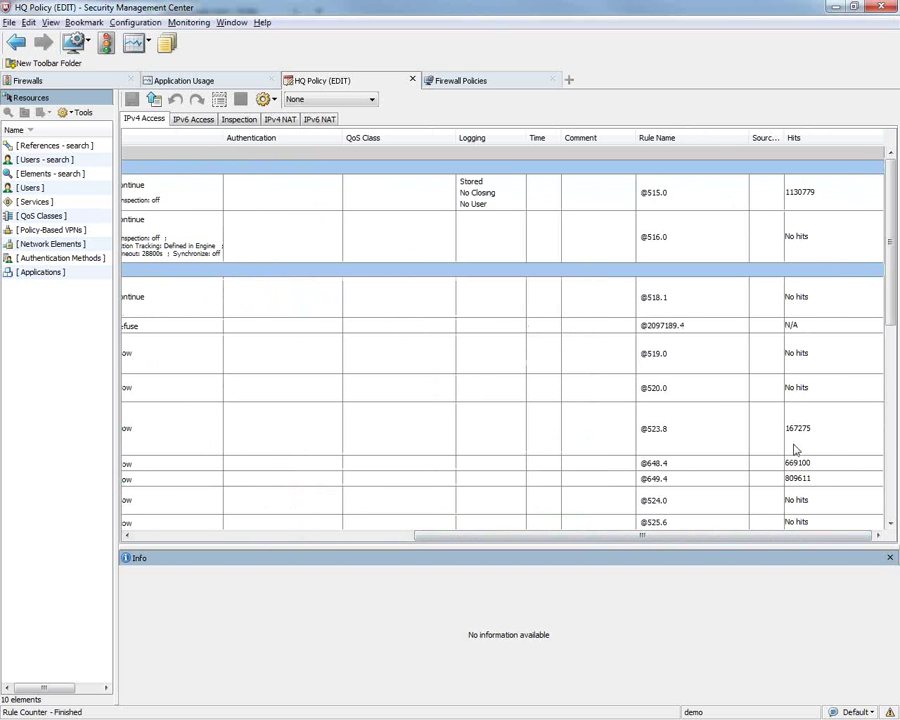
pyautogui.moveTo(795, 450)
pyautogui.moveTo(615, 540); pyautogui.dragTo(297, 545)
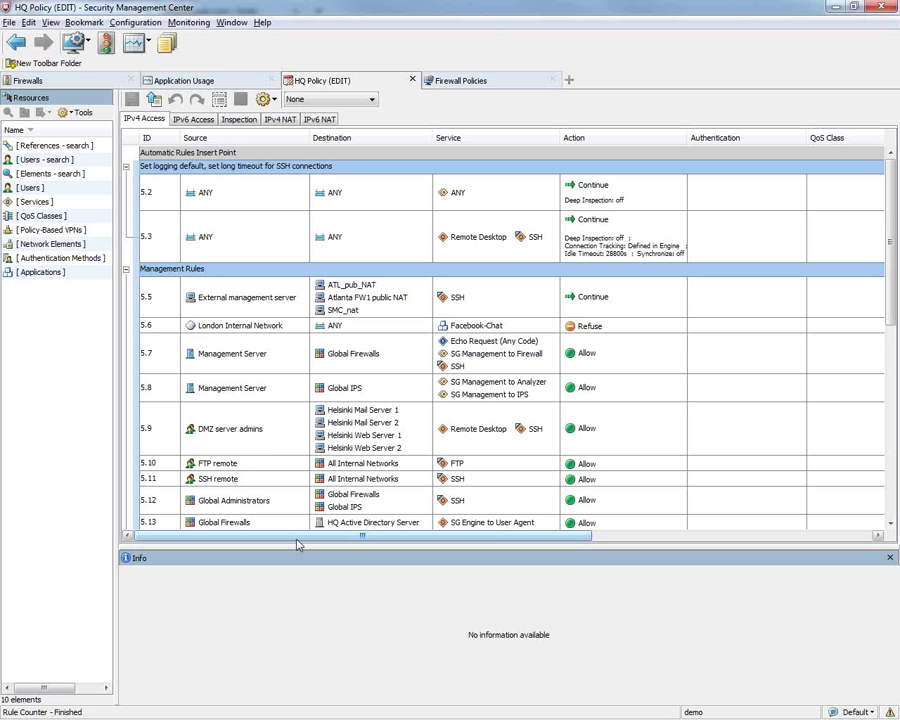
pyautogui.click(279, 119)
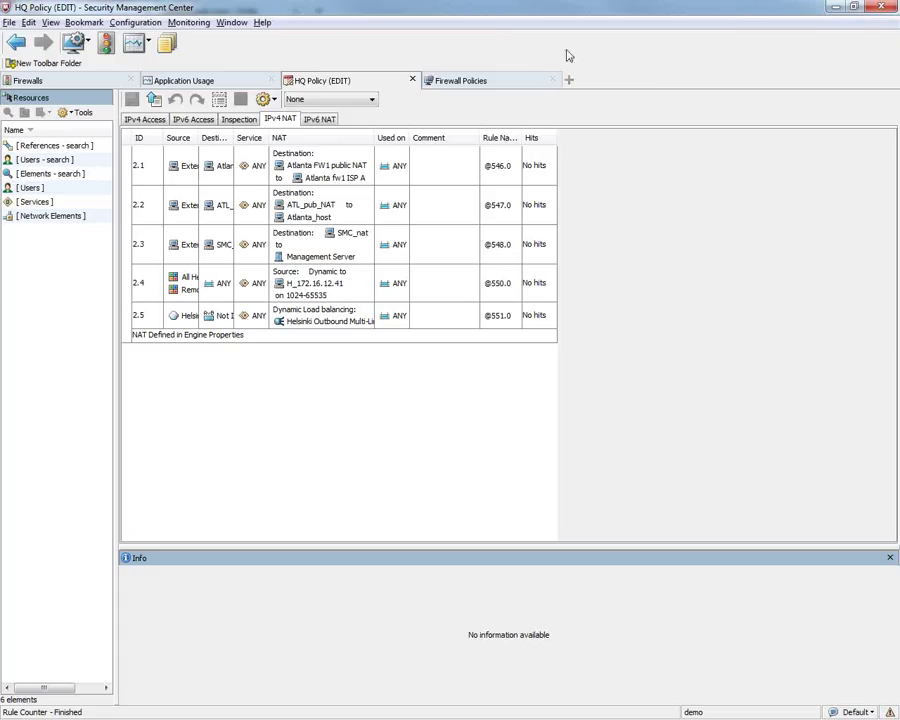
# In a new tab, open the VPN configuration and create a policy-based VPN named test6 with the VPN-A Suite default profile.
pyautogui.click(569, 81)
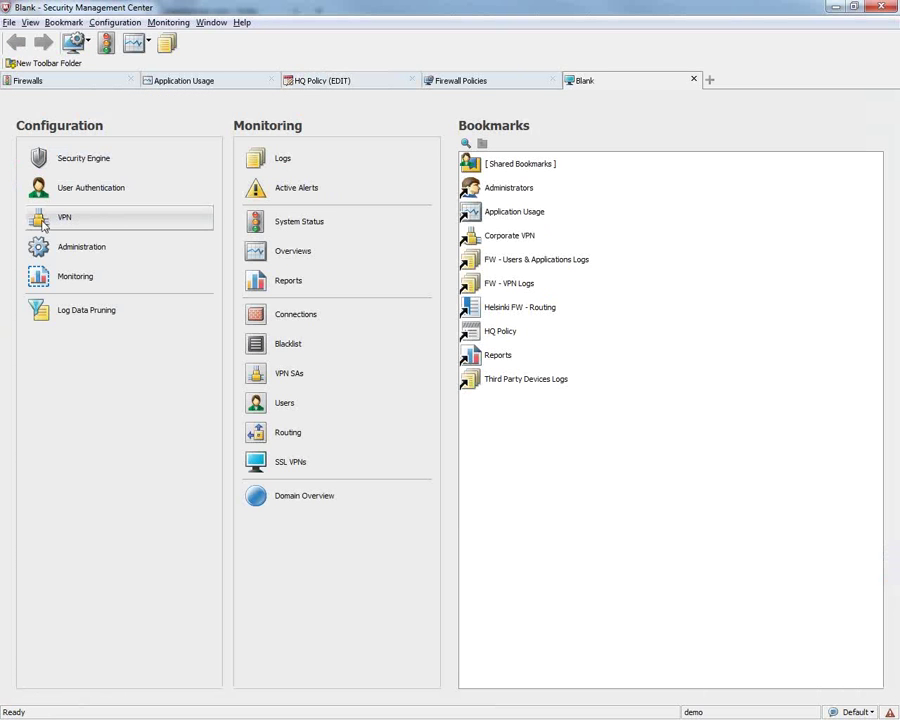
pyautogui.click(67, 221)
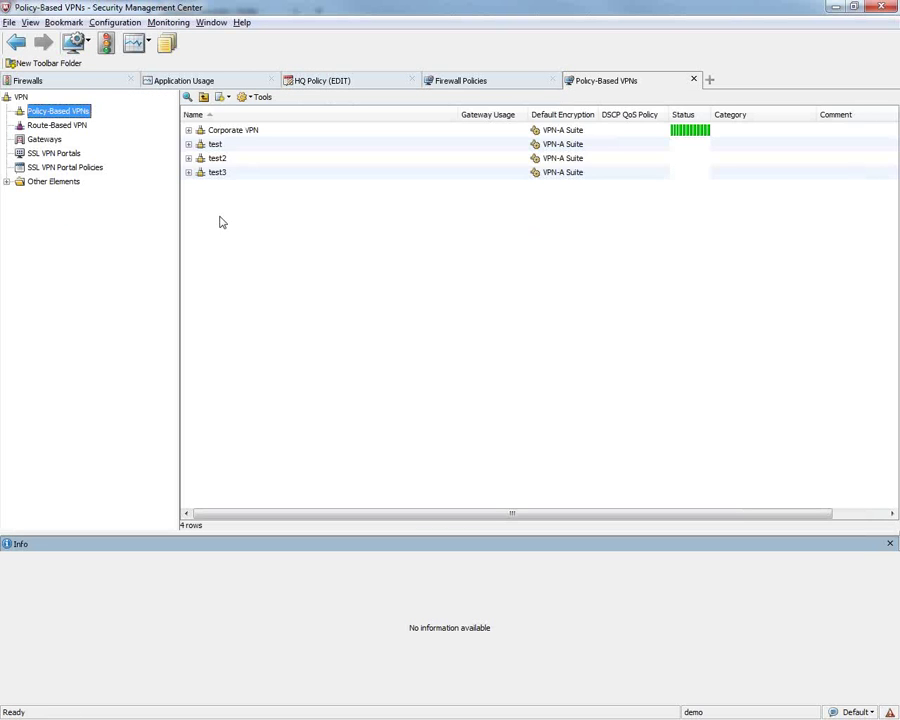
pyautogui.rightClick(220, 218)
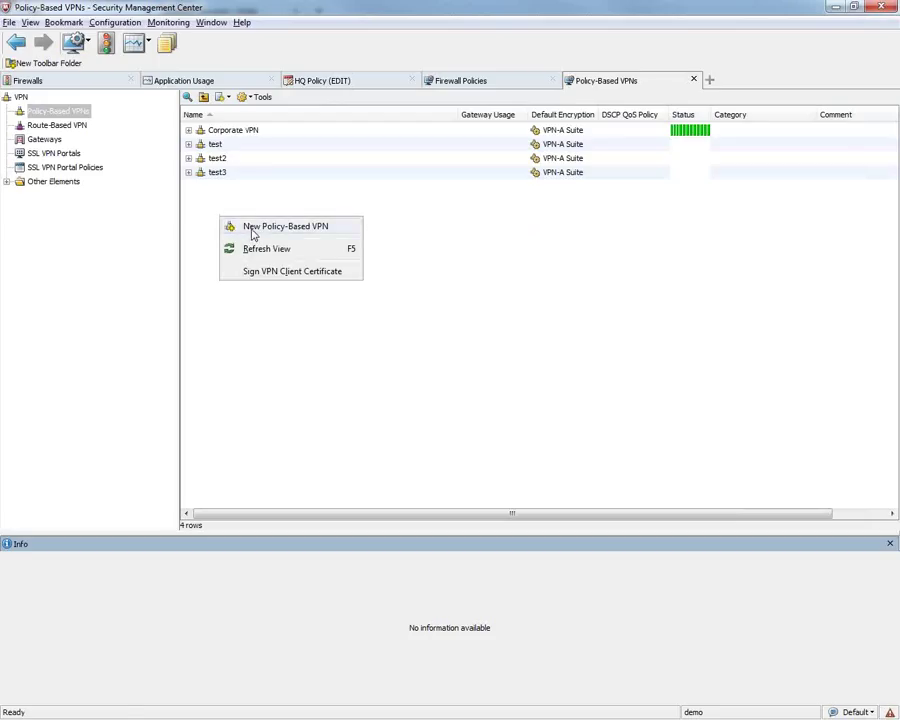
pyautogui.click(253, 233)
pyautogui.write('test6')
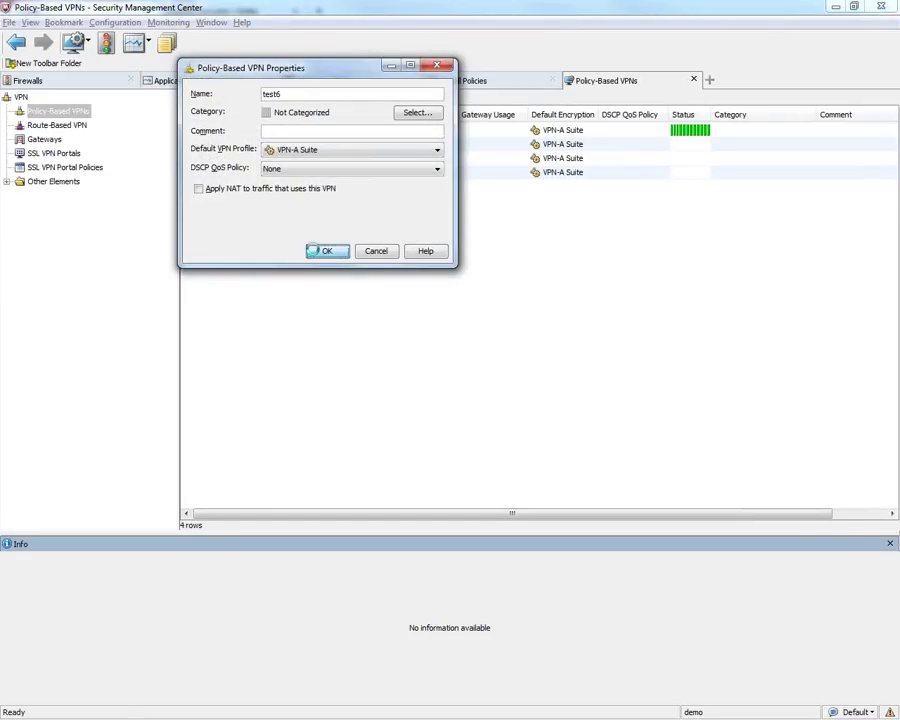
pyautogui.click(320, 251)
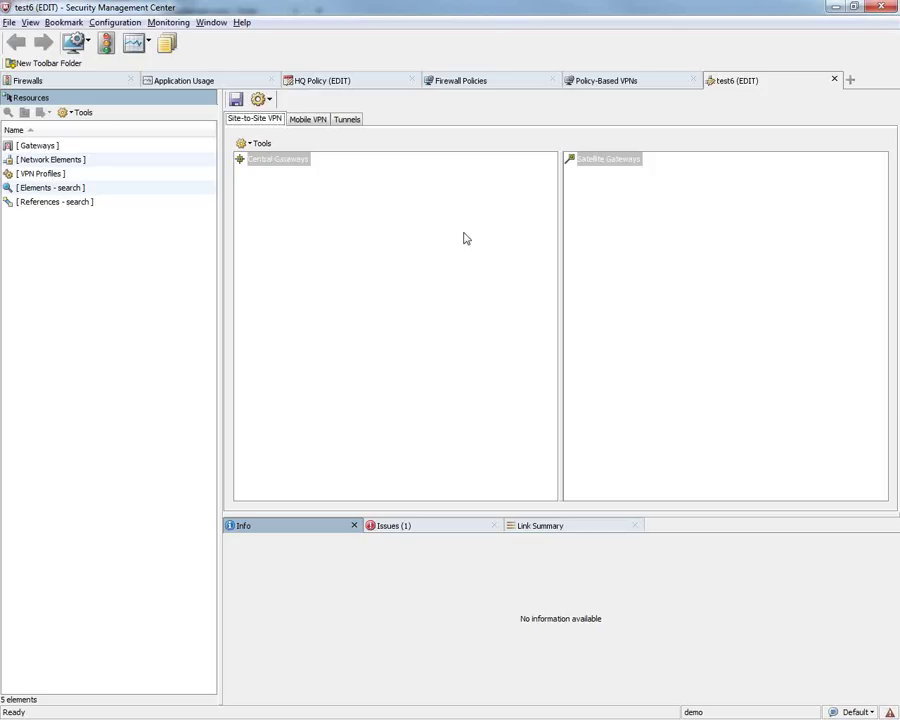
# Add London VPN Gateway as central gateway and the Frankfurt and Helsinki VPN Gateways as satellite gateways of test6.
pyautogui.click(25, 147)
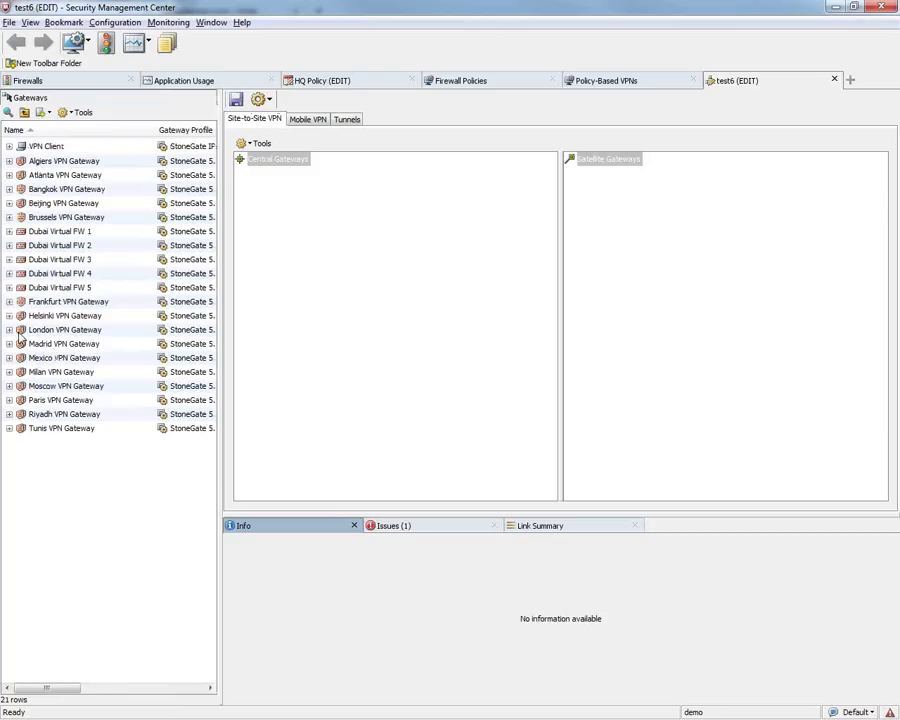
pyautogui.moveTo(65, 329); pyautogui.dragTo(257, 183)
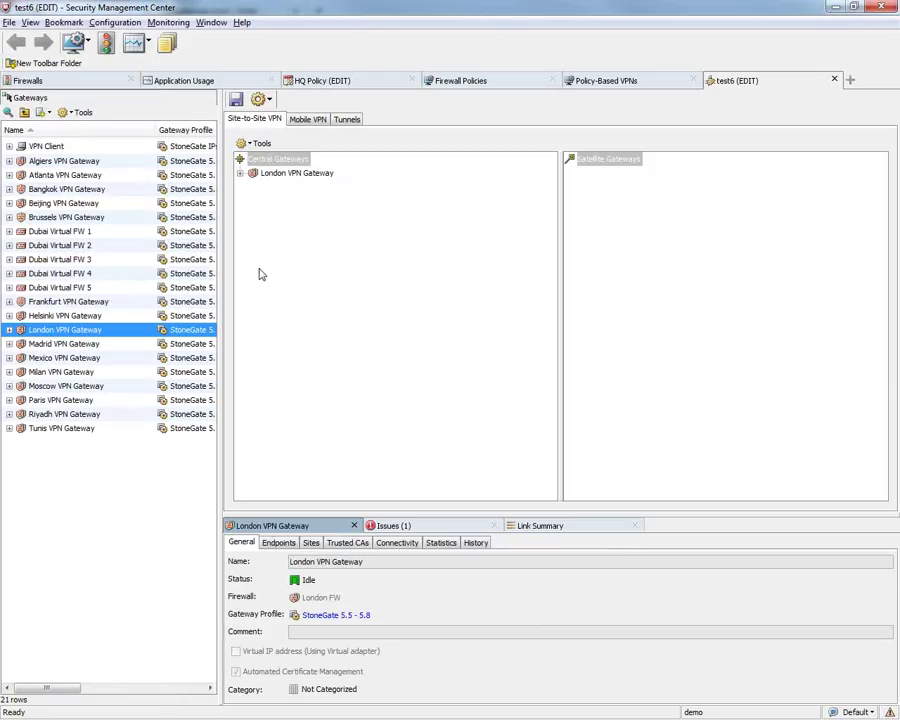
pyautogui.moveTo(17, 301); pyautogui.dragTo(600, 165)
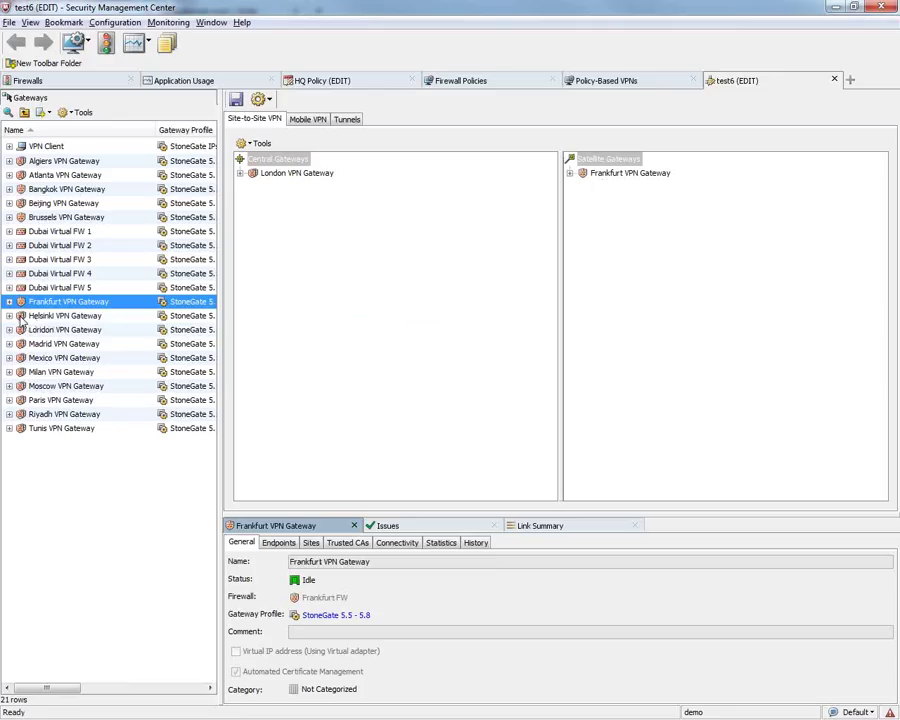
pyautogui.moveTo(20, 316); pyautogui.dragTo(618, 232)
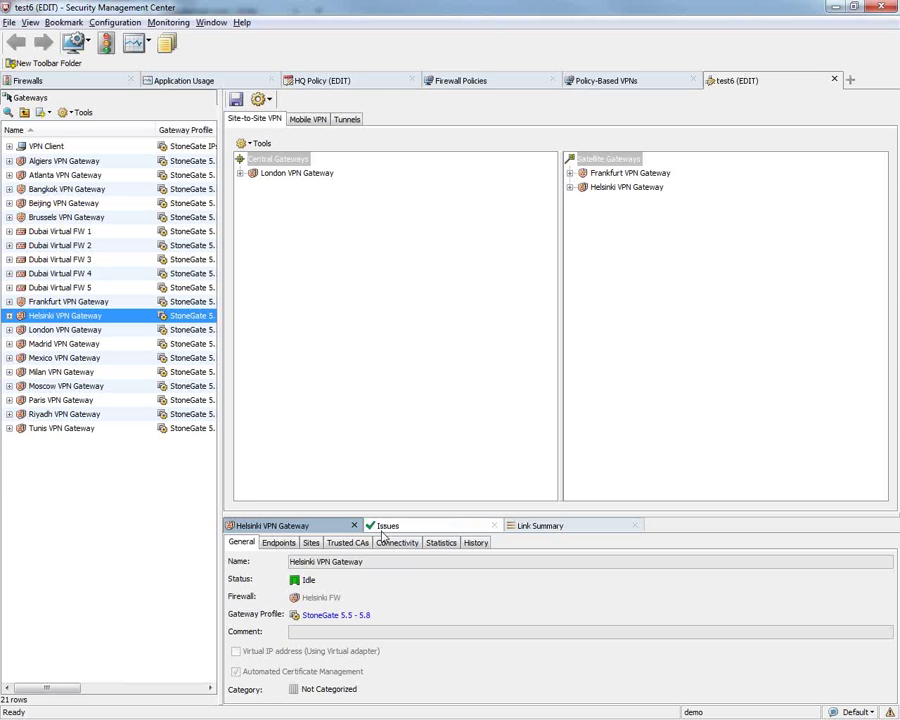
# Examine the endpoint tunnels of test6 from London VPN Gateway to the Frankfurt and Helsinki gateways.
pyautogui.click(348, 121)
pyautogui.click(322, 176)
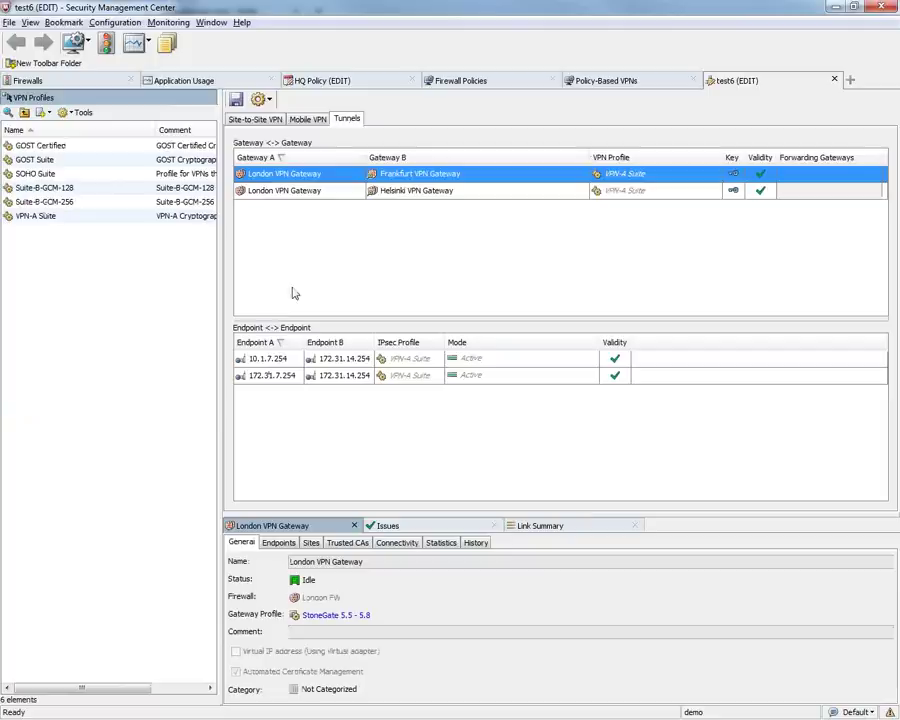
pyautogui.click(352, 192)
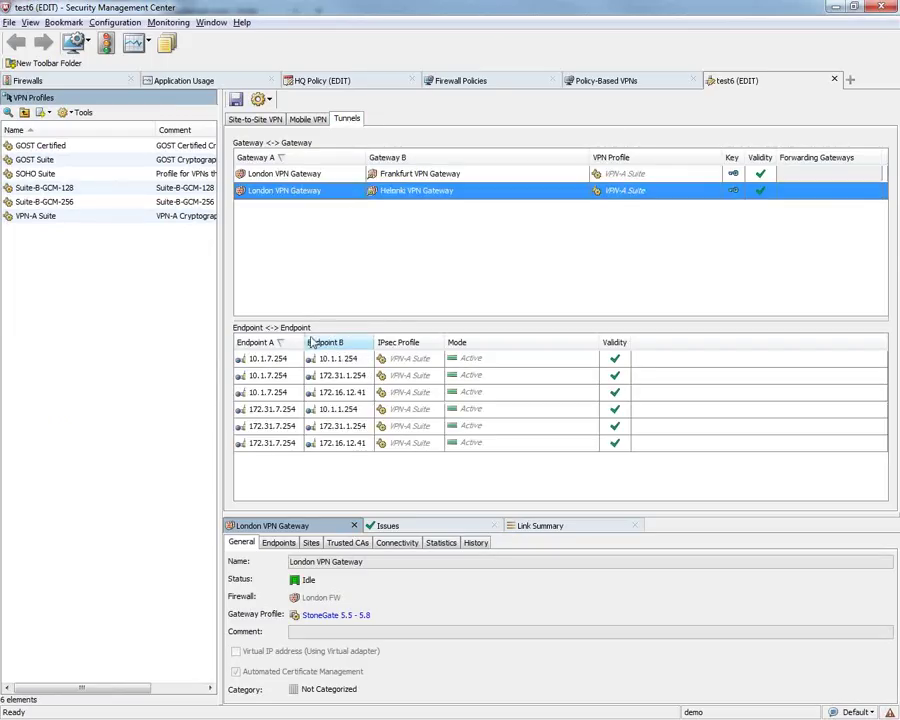